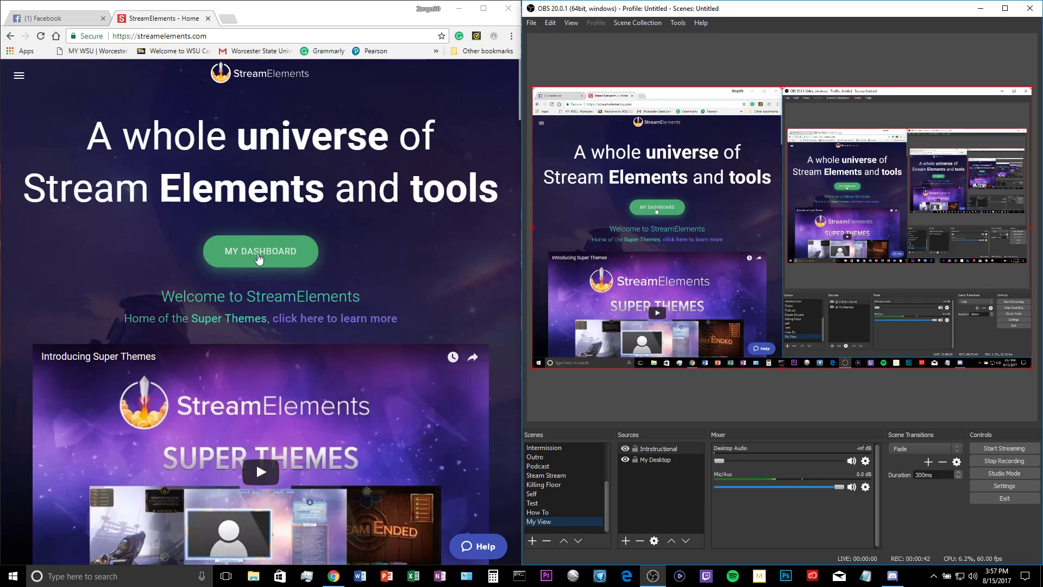
# Open the StreamElements dashboard in a maximized window and go to the My overlays list
pyautogui.click(276, 255)
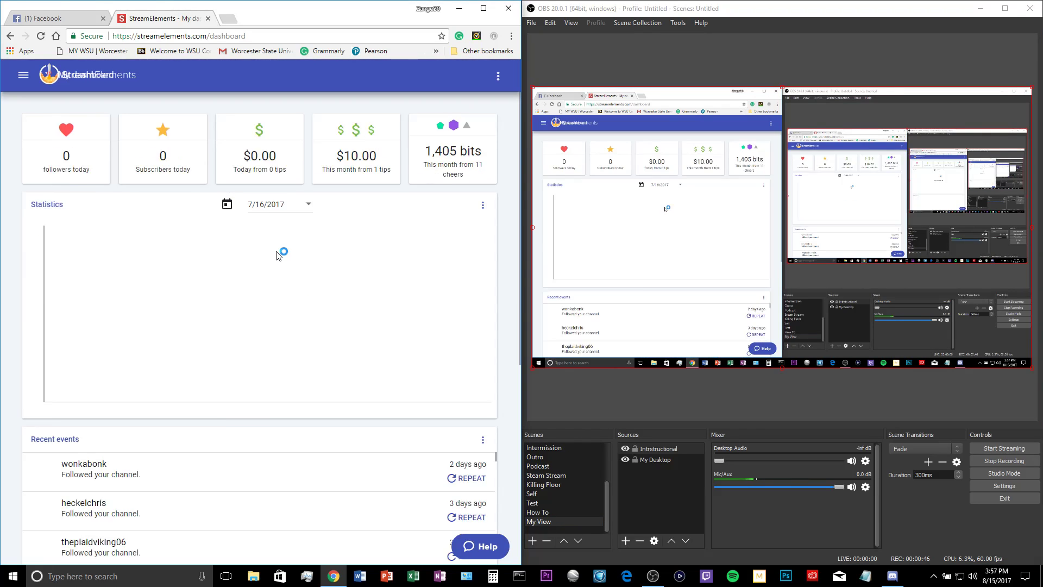
pyautogui.click(483, 9)
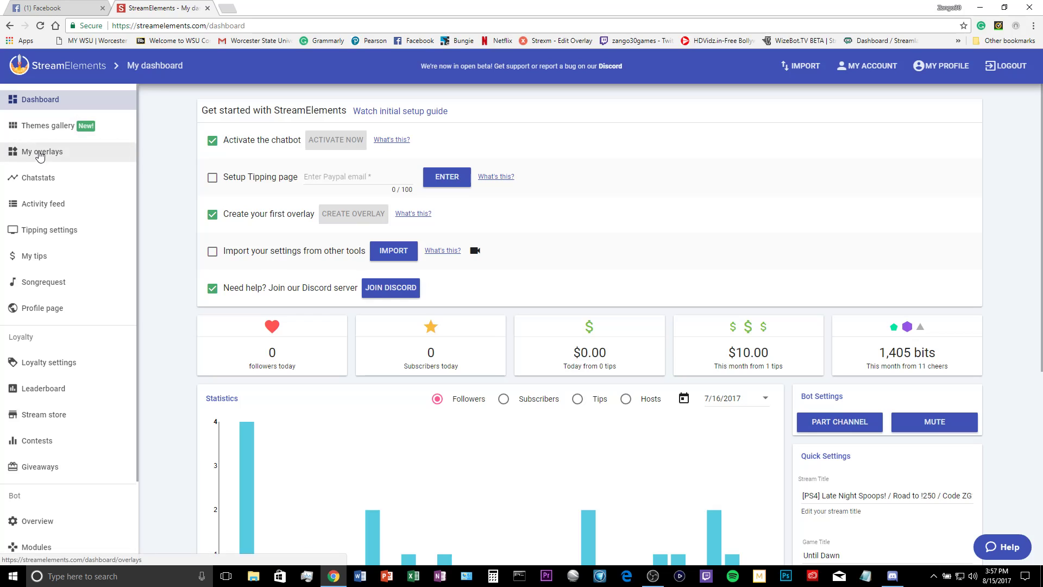
pyautogui.click(50, 157)
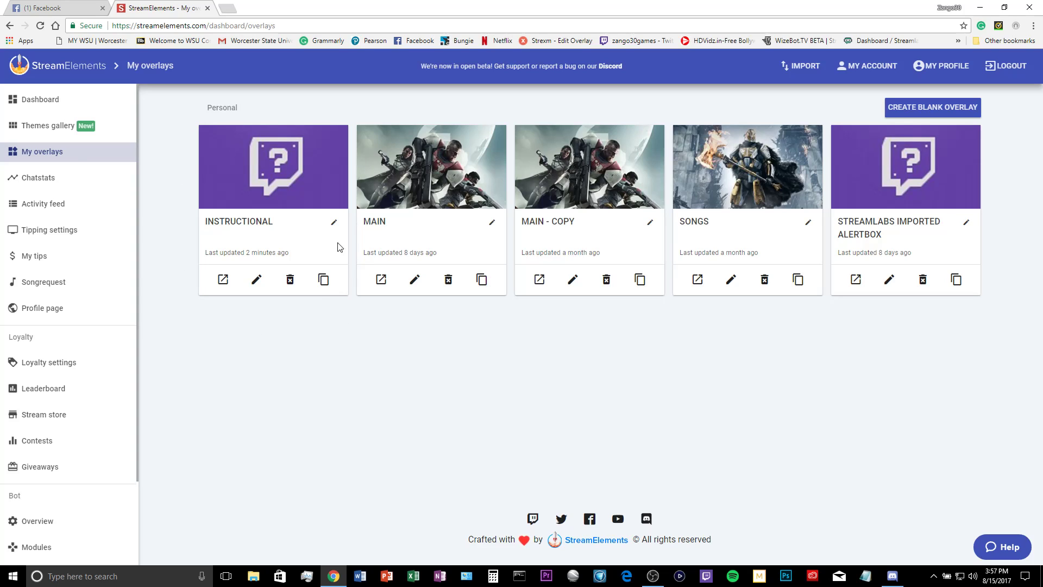
pyautogui.click(955, 109)
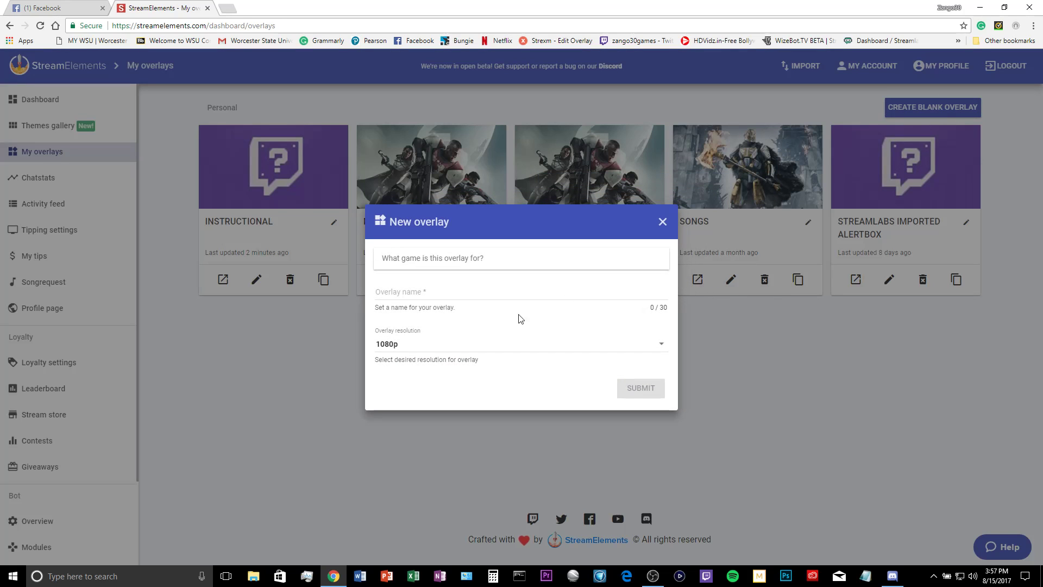
pyautogui.tripleClick(473, 220)
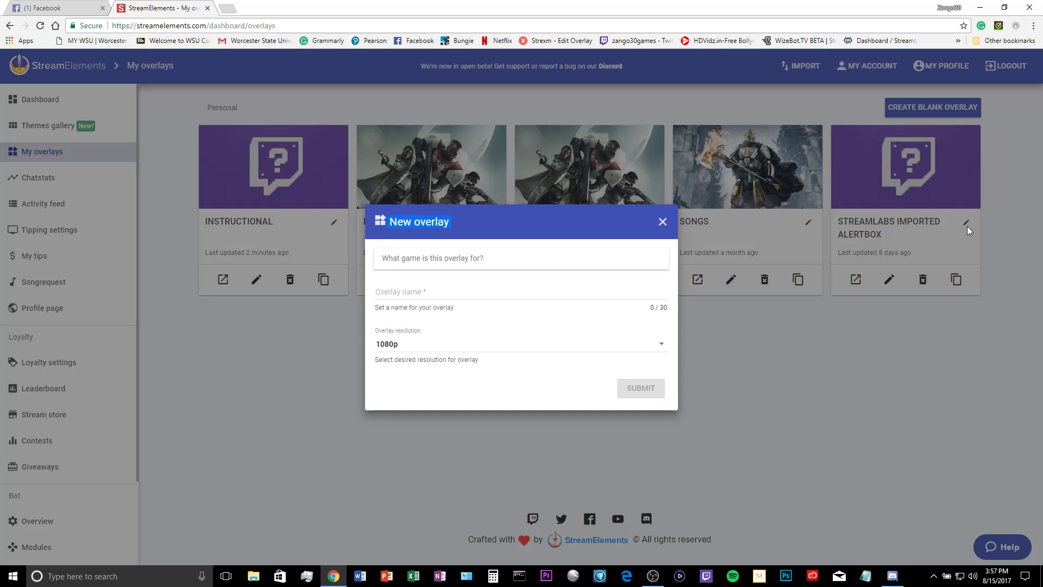
pyautogui.click(662, 223)
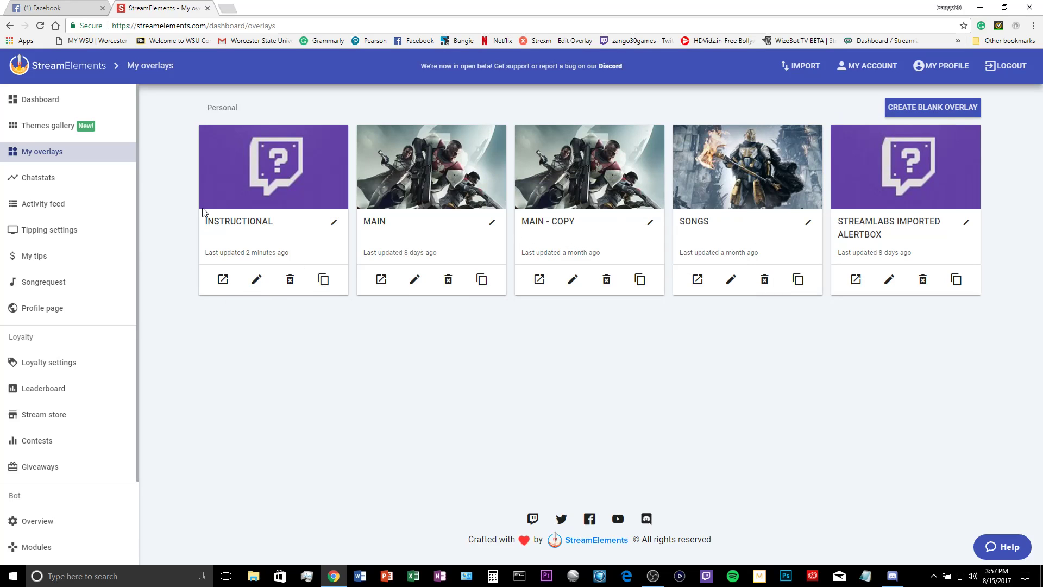
# Open the INSTRUCTIONAL overlay in the editor and snap the browser to the left half of the screen
pyautogui.click(259, 281)
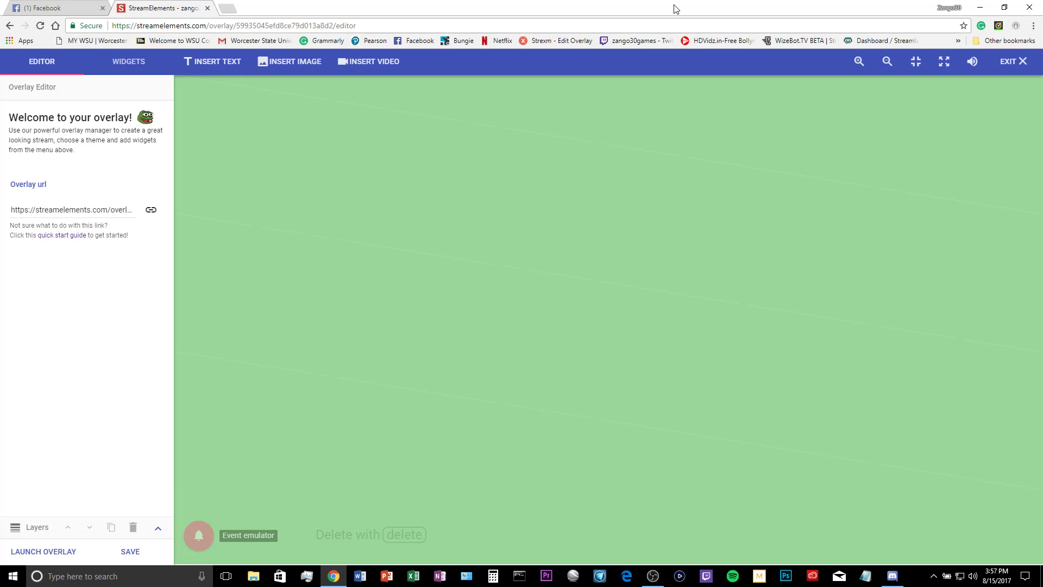
pyautogui.moveTo(671, 7); pyautogui.dragTo(1, 167)
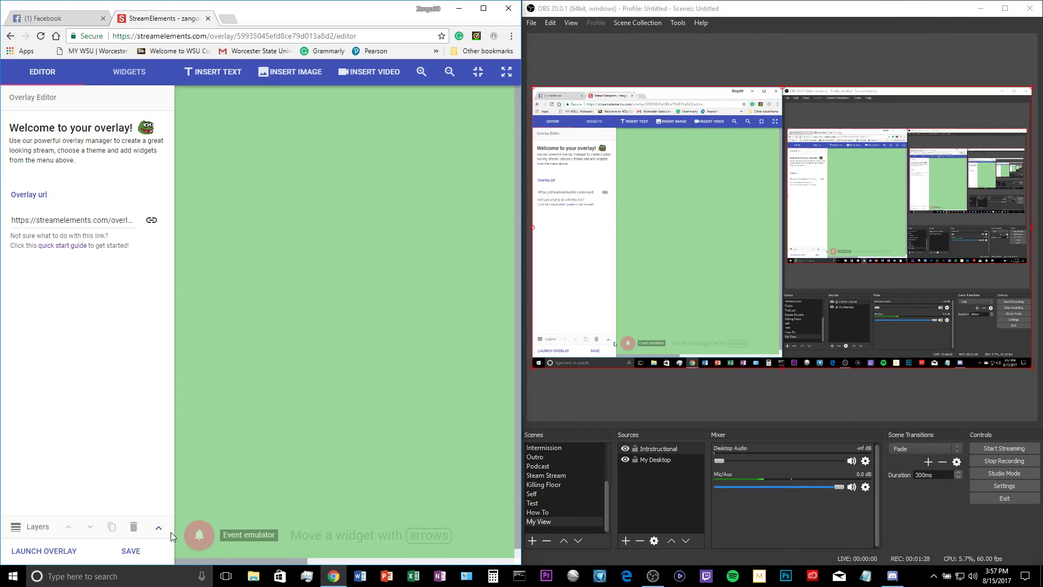
# Remove the Instructional source from the current OBS scene
pyautogui.moveTo(199, 530)
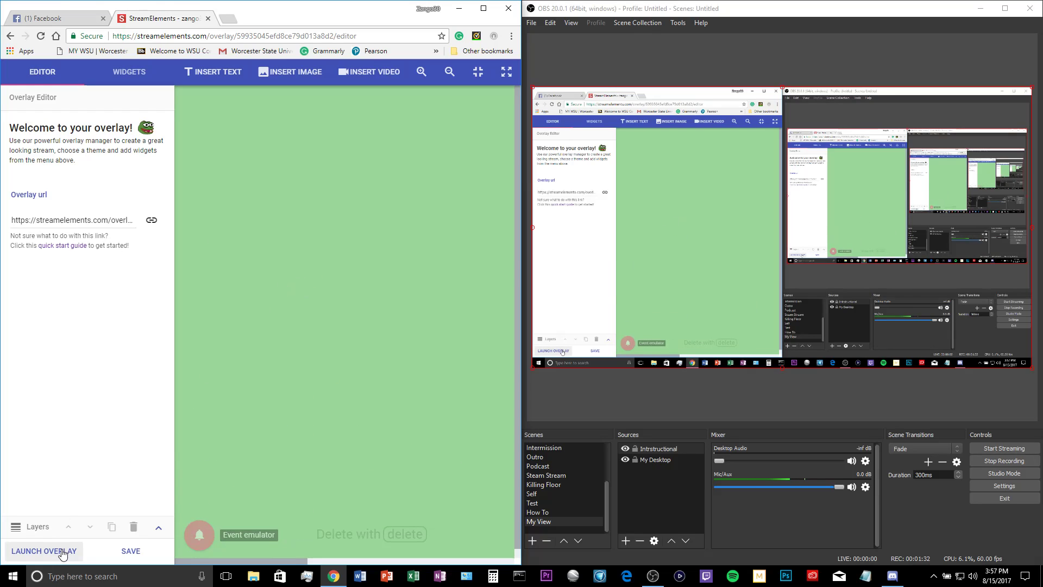
pyautogui.rightClick(651, 447)
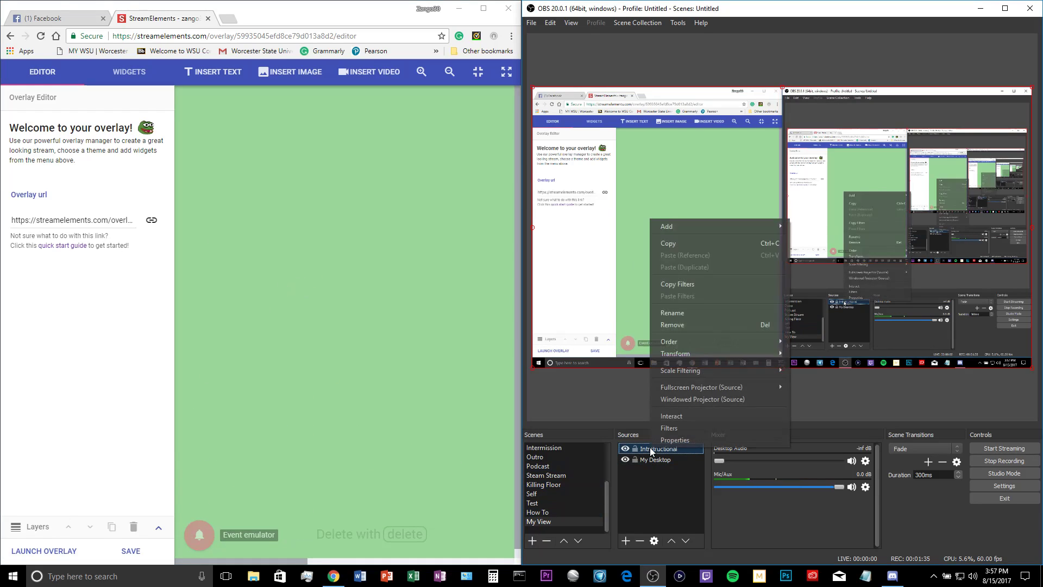
pyautogui.click(712, 325)
pyautogui.click(819, 301)
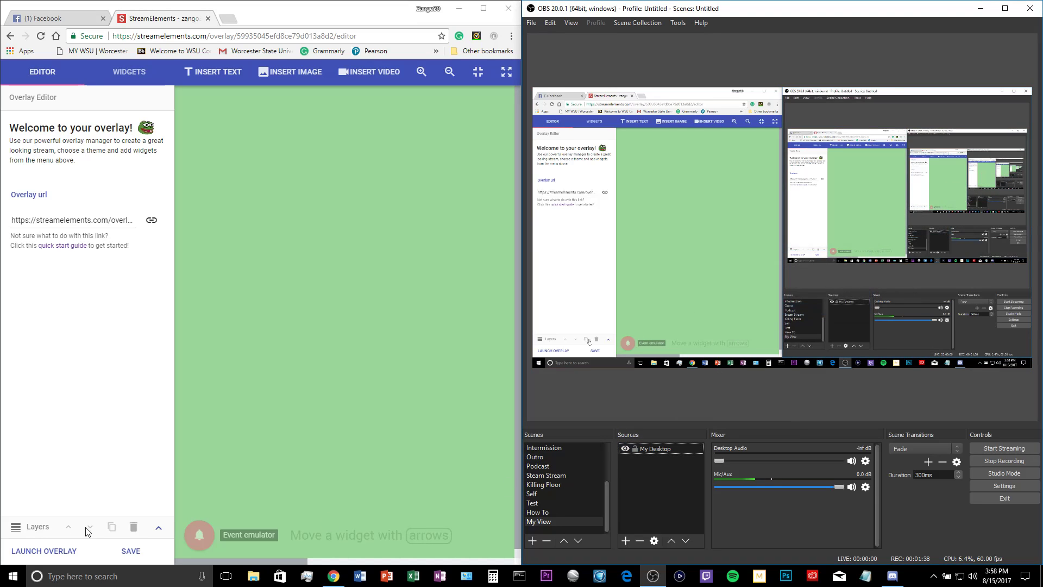
# Launch the overlay in a new tab and copy its URL
pyautogui.click(31, 552)
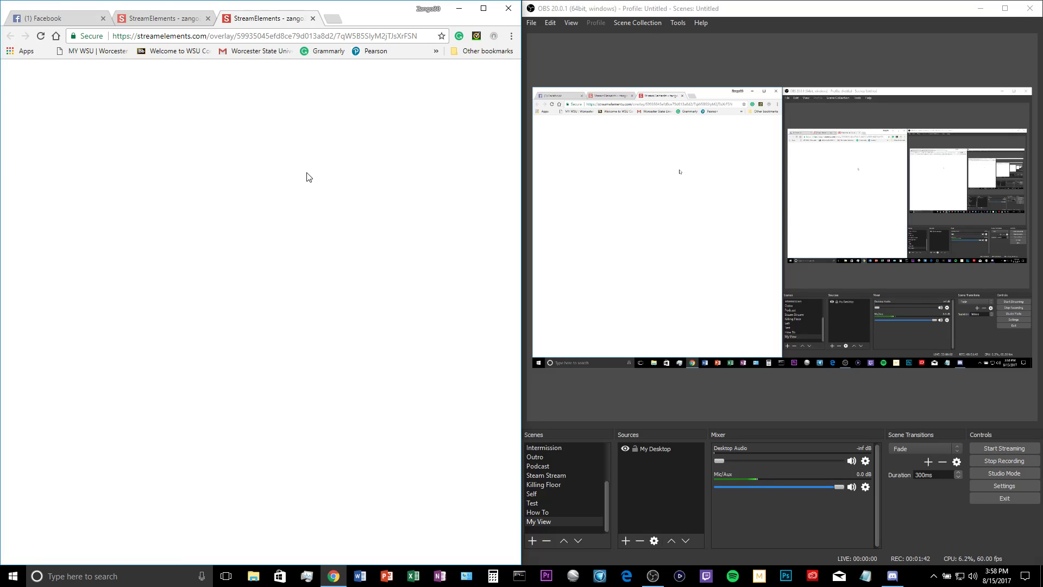
pyautogui.click(185, 36)
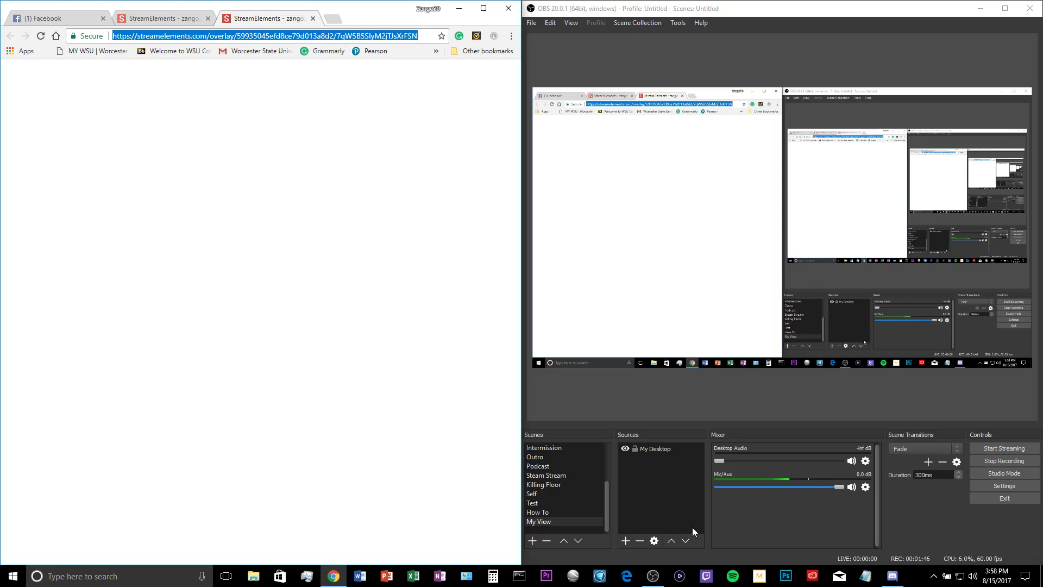
pyautogui.click(674, 502)
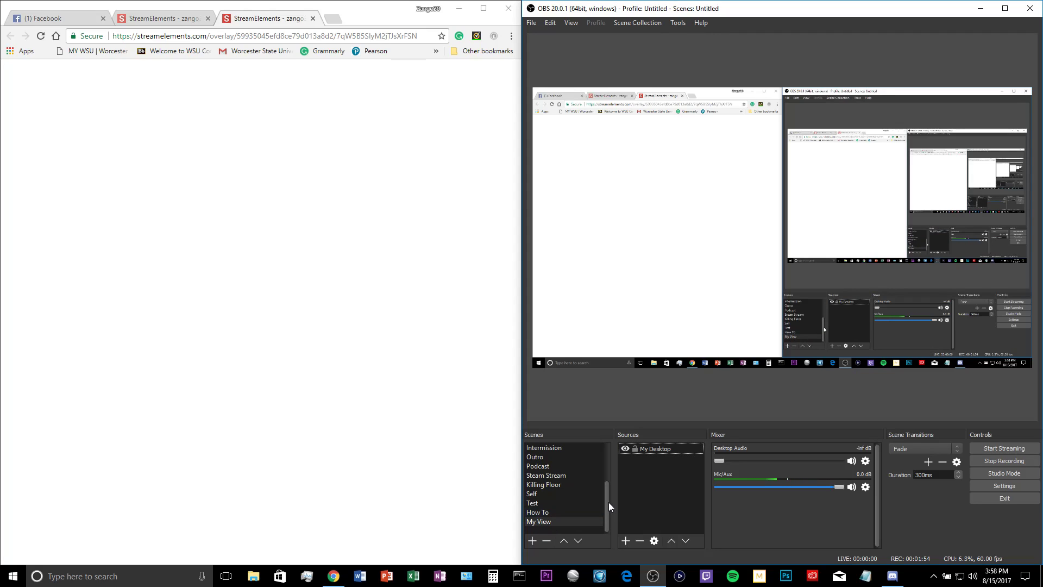
pyautogui.scroll(1, 594, 502)
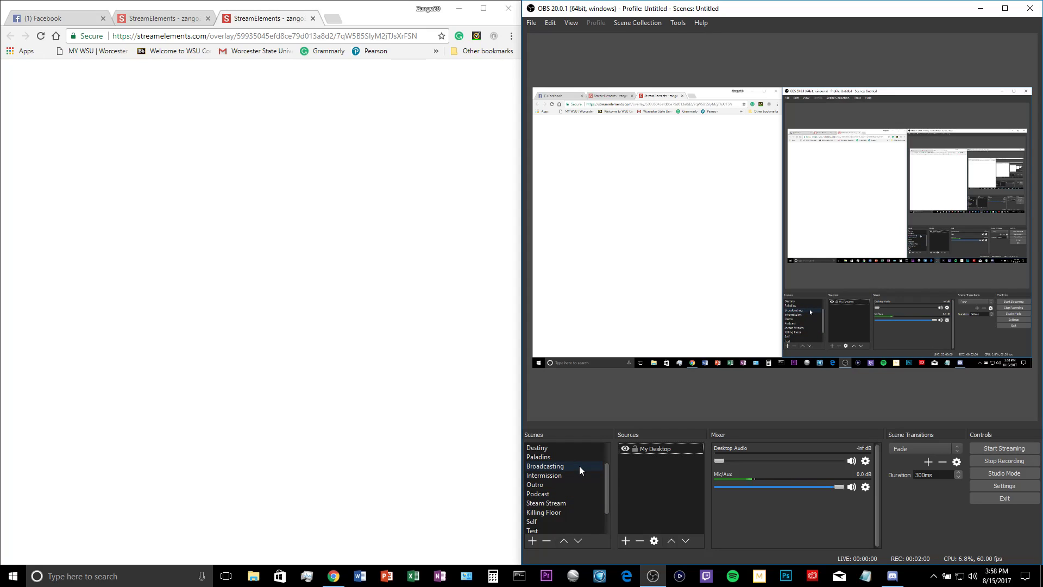
pyautogui.scroll(-1, 580, 466)
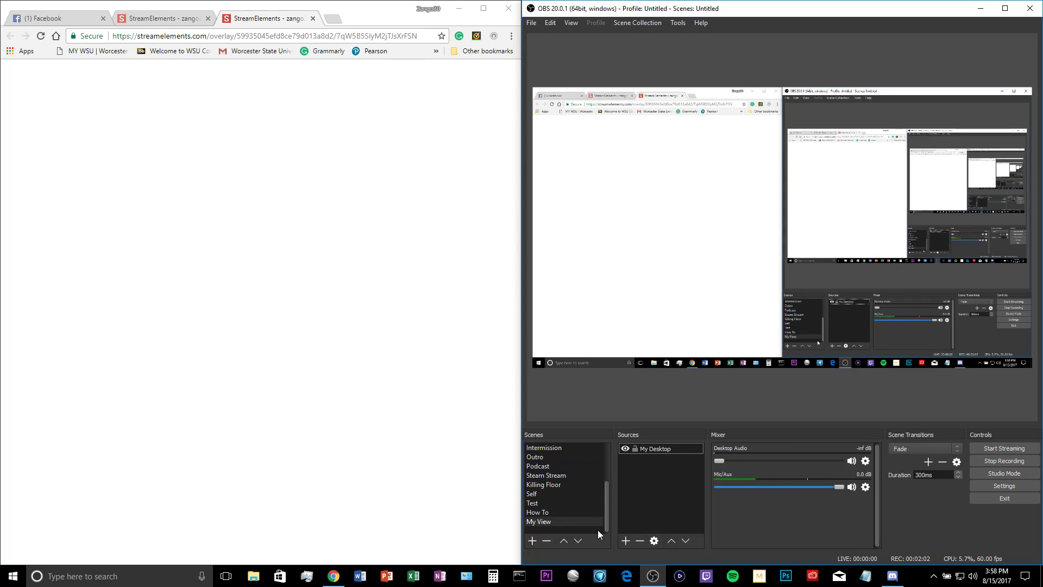
# Add a new BrowserSource named Instructional to the scene
pyautogui.click(626, 540)
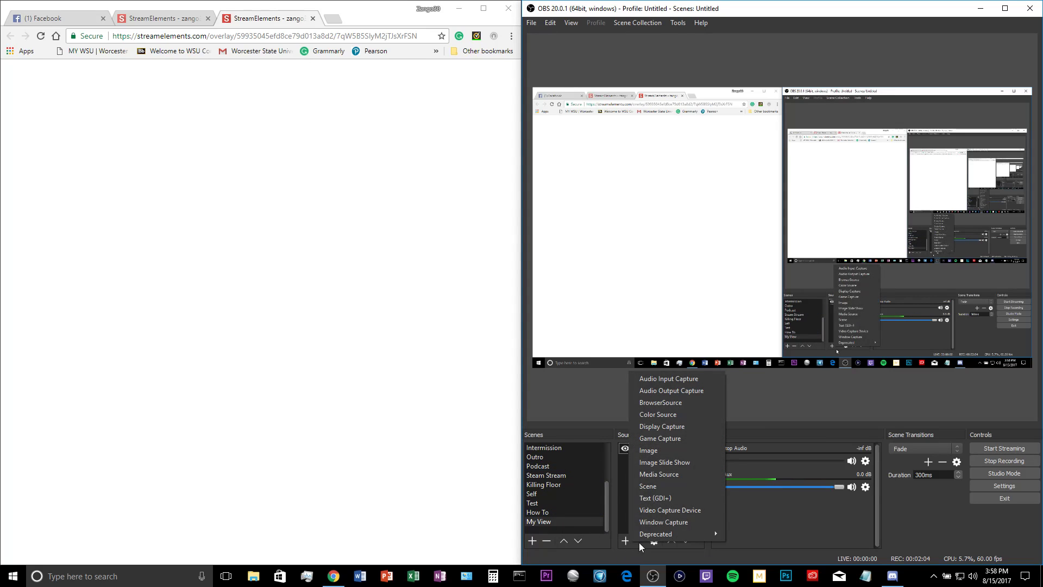
pyautogui.click(666, 401)
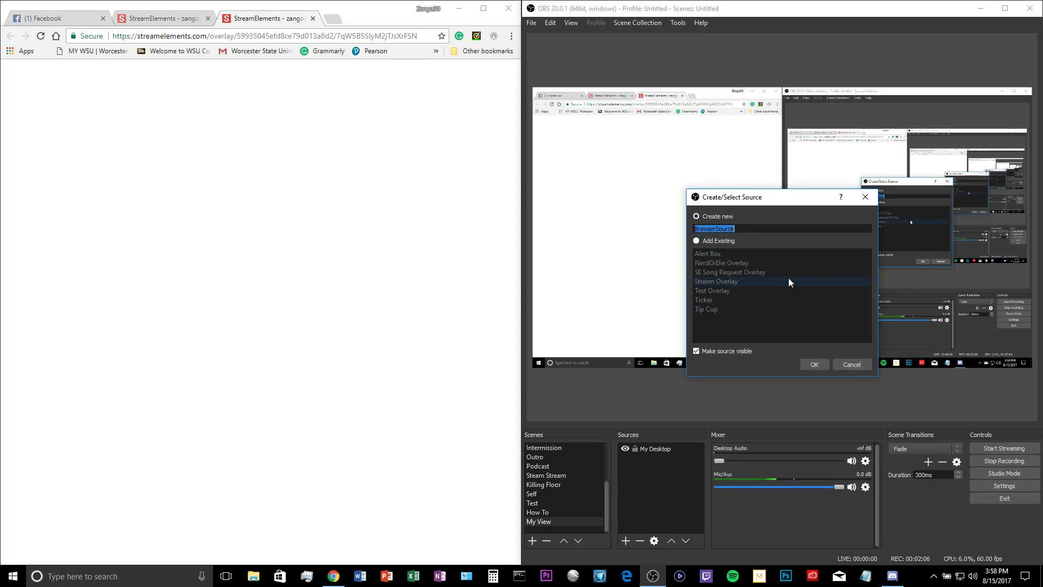
pyautogui.write('Instructional')
pyautogui.click(820, 364)
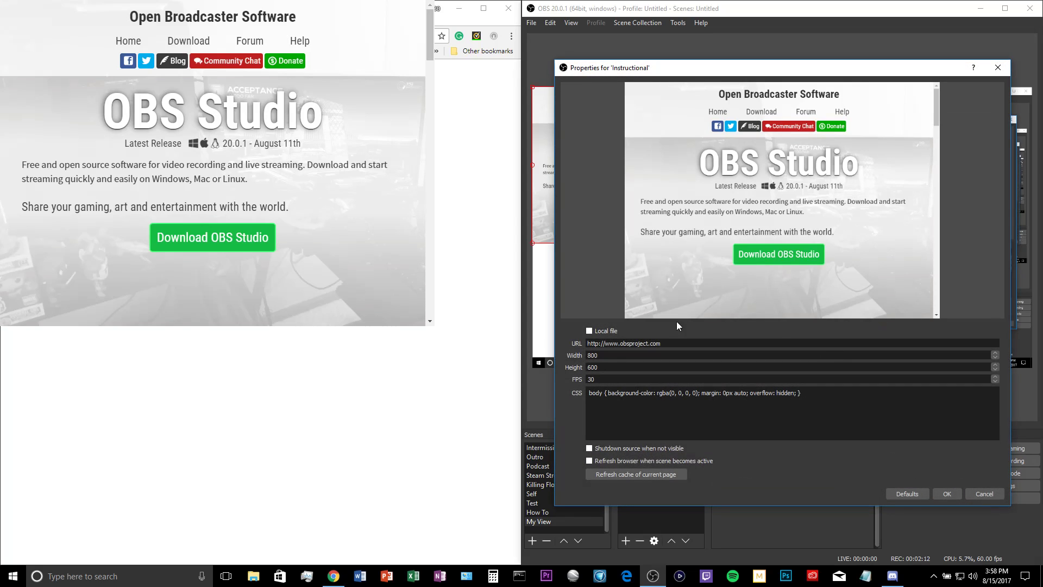
# Paste the overlay URL into the browser source and set width 1280, height 720 and FPS 60
pyautogui.moveTo(667, 343); pyautogui.dragTo(515, 335)
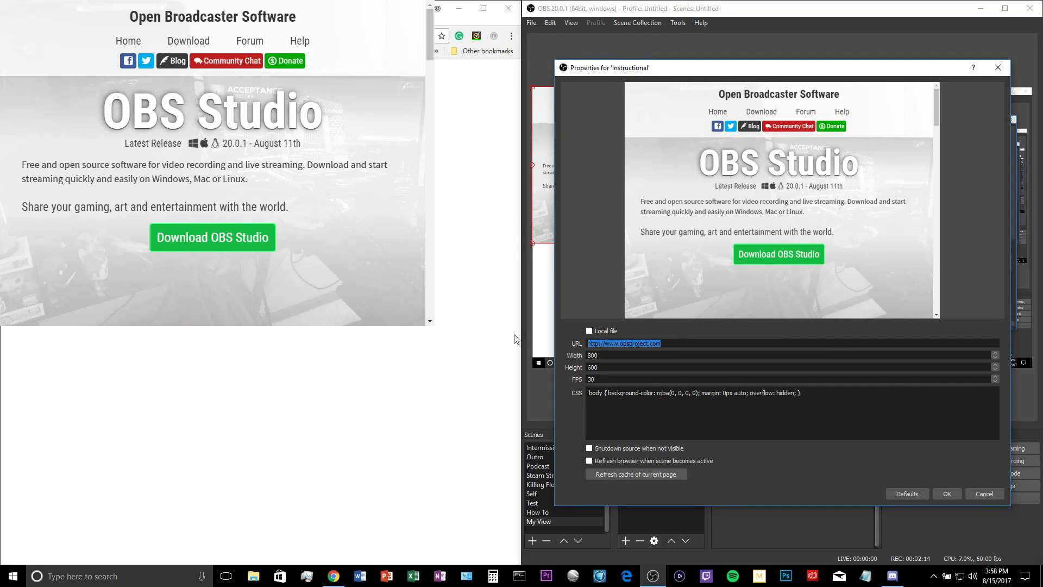
pyautogui.doubleClick(593, 355)
pyautogui.write('1280')
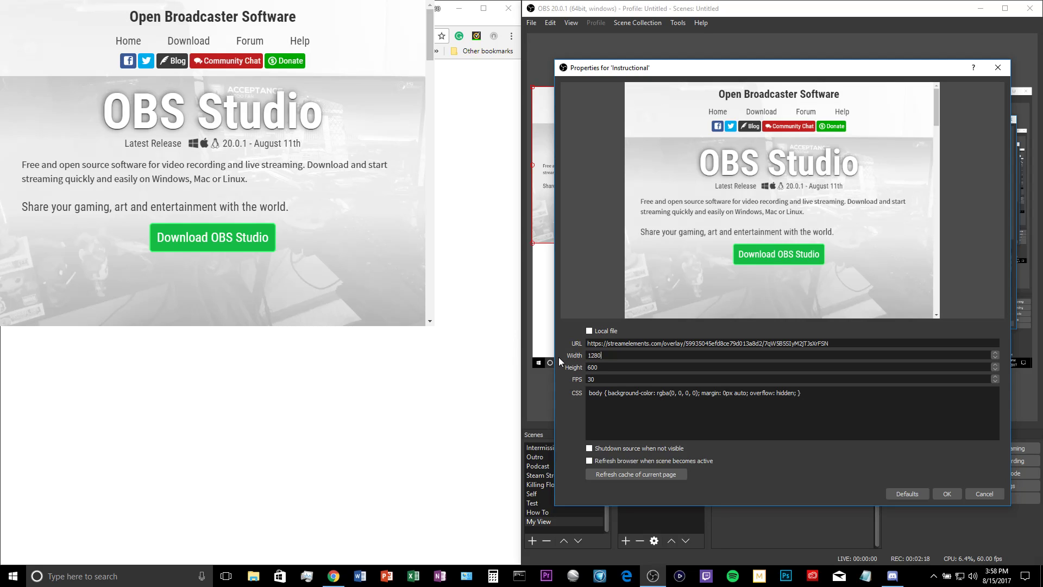
pyautogui.write('720')
# Clear the browser source's custom CSS and apply the properties
pyautogui.moveTo(817, 399); pyautogui.dragTo(531, 395)
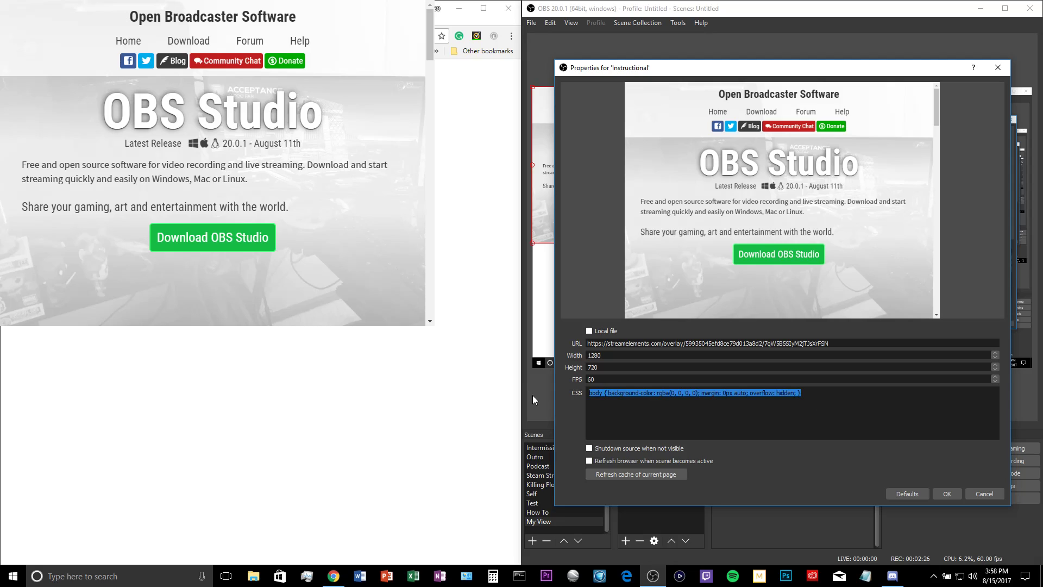
pyautogui.press('BackSpace')
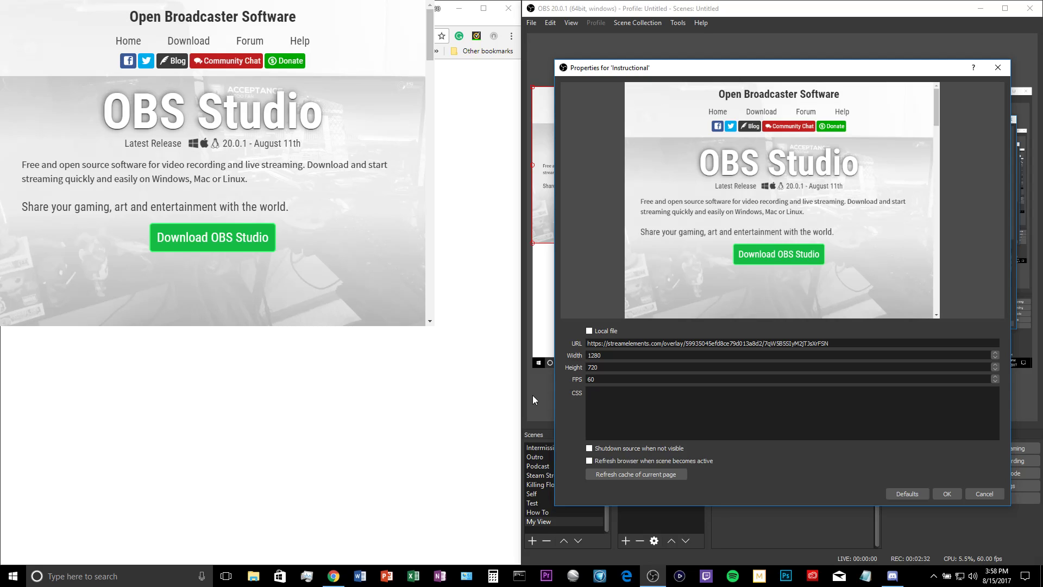
pyautogui.click(948, 493)
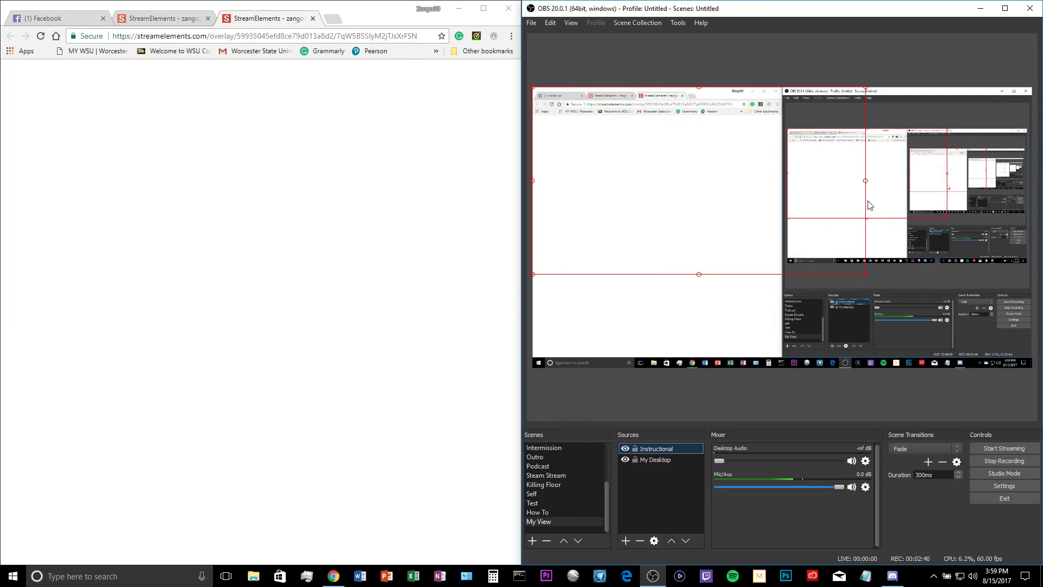
# Stretch the Instructional browser source to fill the OBS canvas
pyautogui.moveTo(866, 275); pyautogui.dragTo(1035, 370)
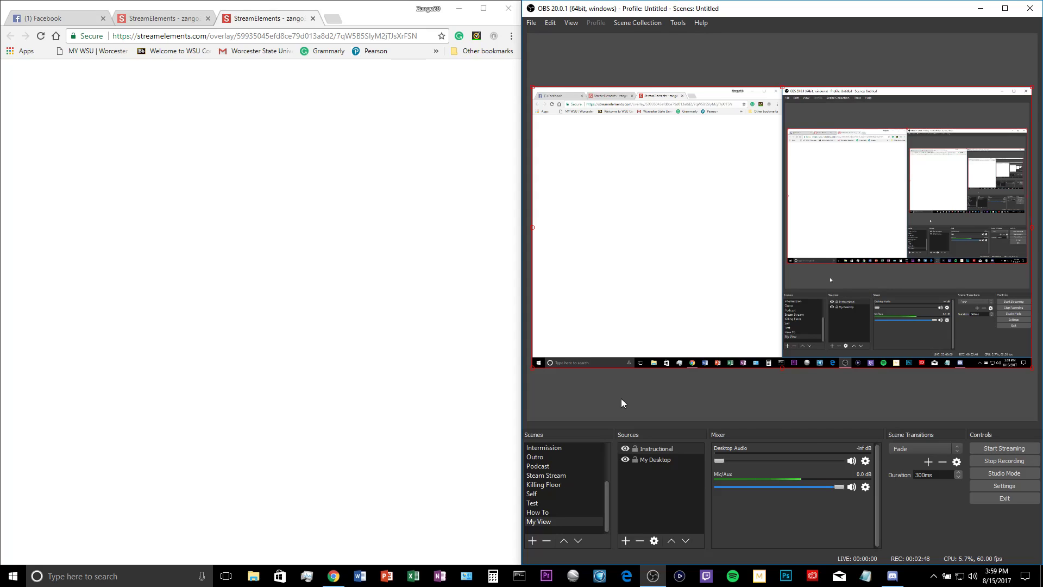
# Add a Latest follower widget to the overlay, move it to the center, and save the overlay
pyautogui.click(313, 18)
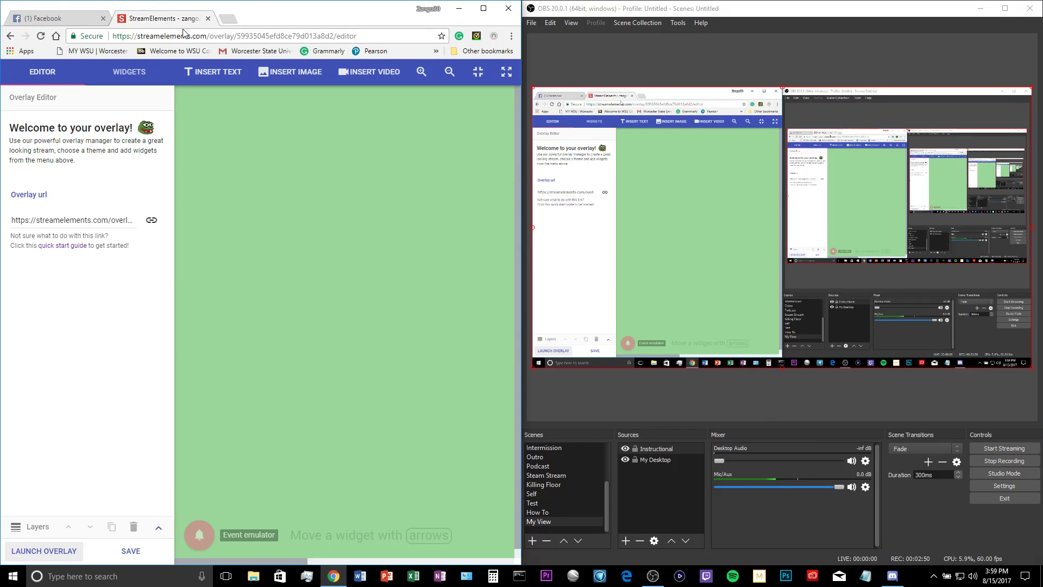
pyautogui.click(130, 71)
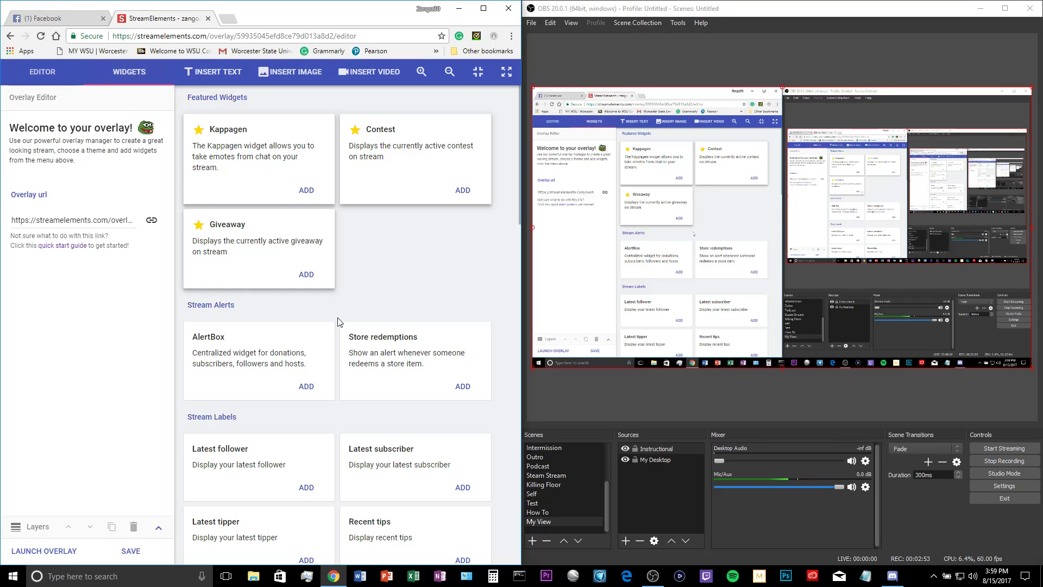
pyautogui.click(305, 489)
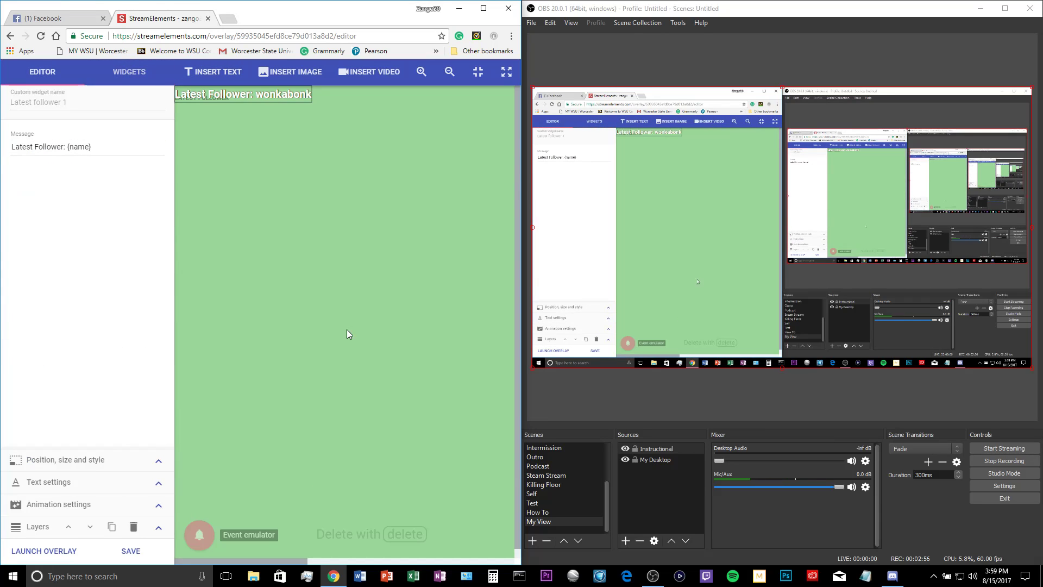
pyautogui.moveTo(286, 95); pyautogui.dragTo(341, 257)
pyautogui.click(141, 554)
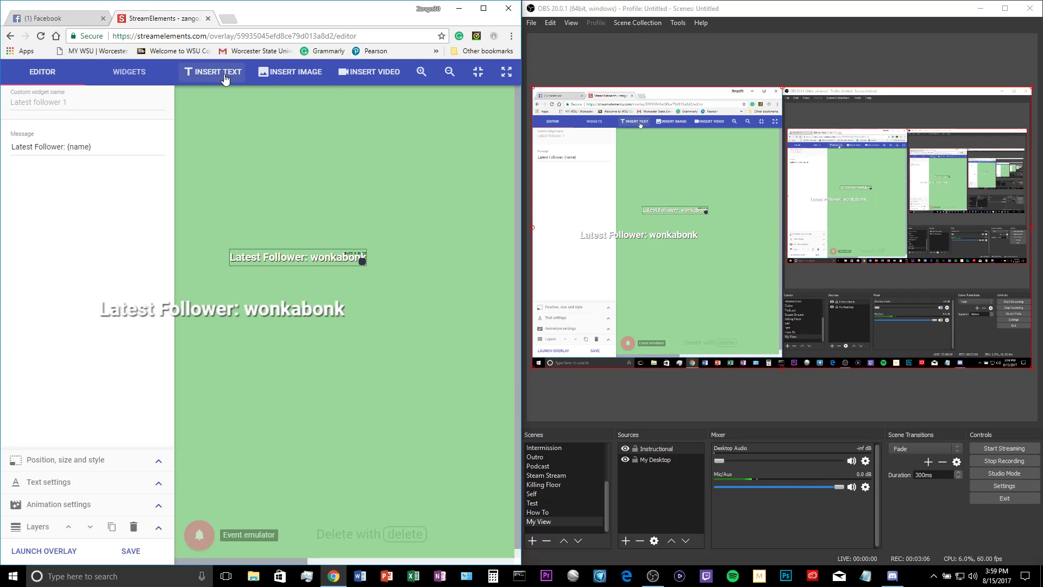
# Insert a video widget and browse the media library's images without choosing one
pyautogui.click(379, 75)
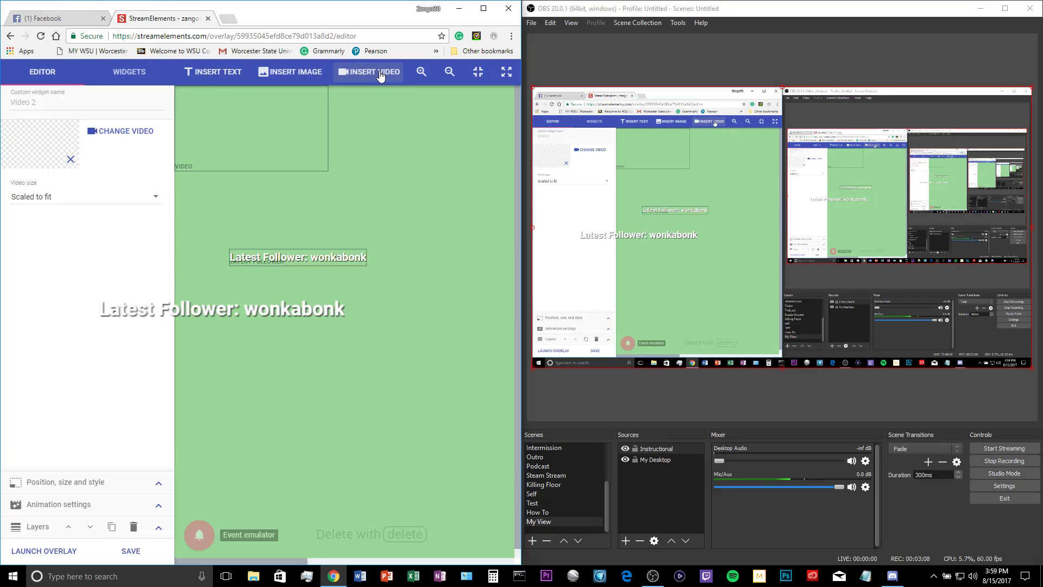
pyautogui.click(131, 126)
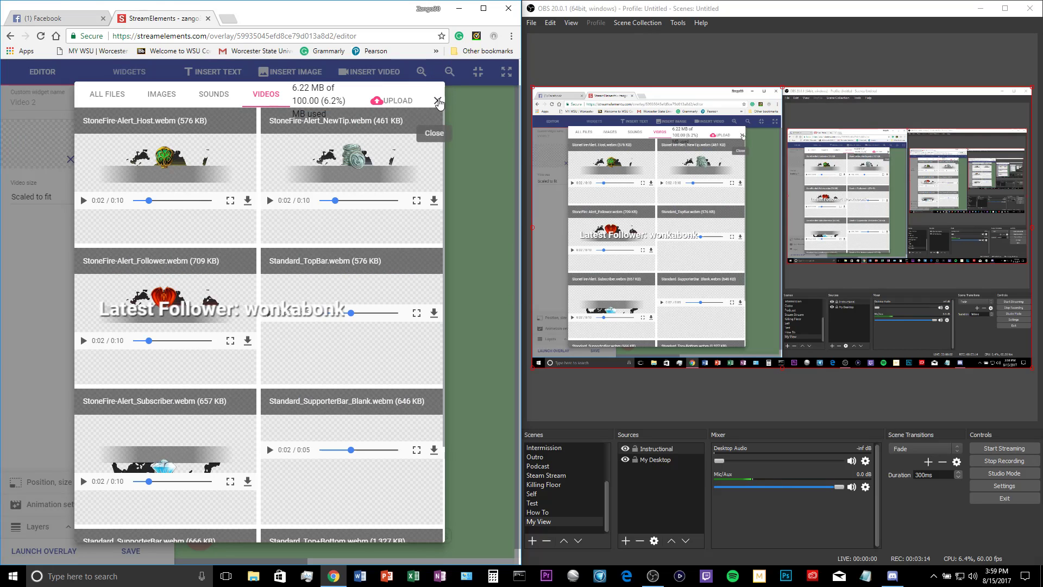
pyautogui.click(163, 95)
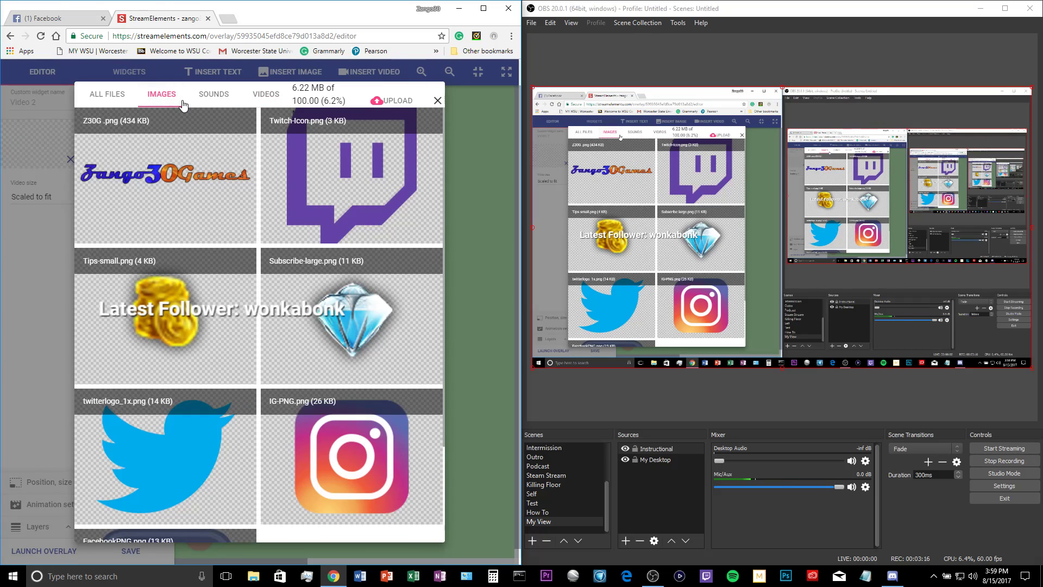
pyautogui.scroll(-3, 235, 315)
pyautogui.scroll(3, 235, 316)
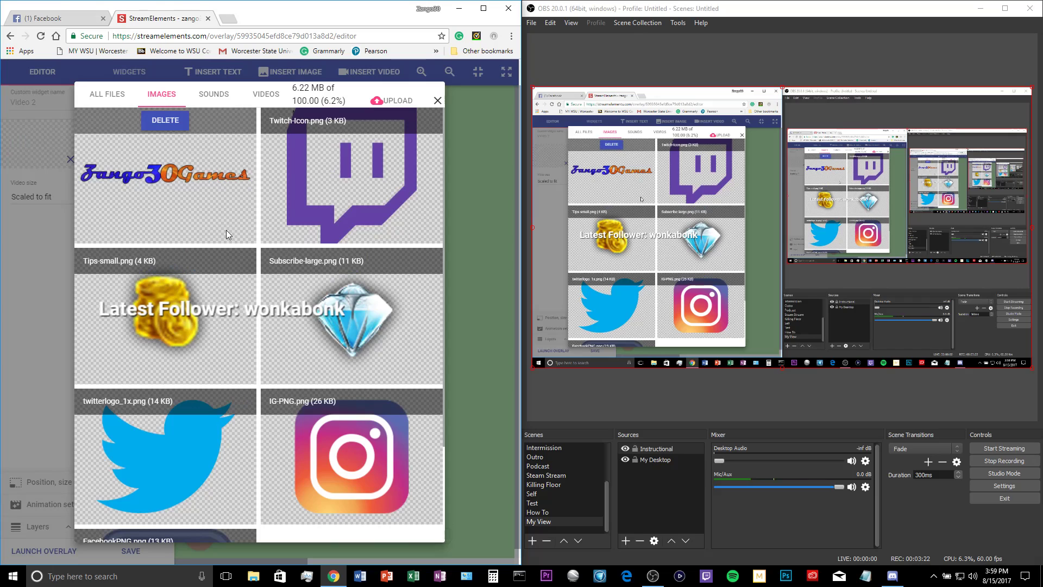
pyautogui.click(437, 100)
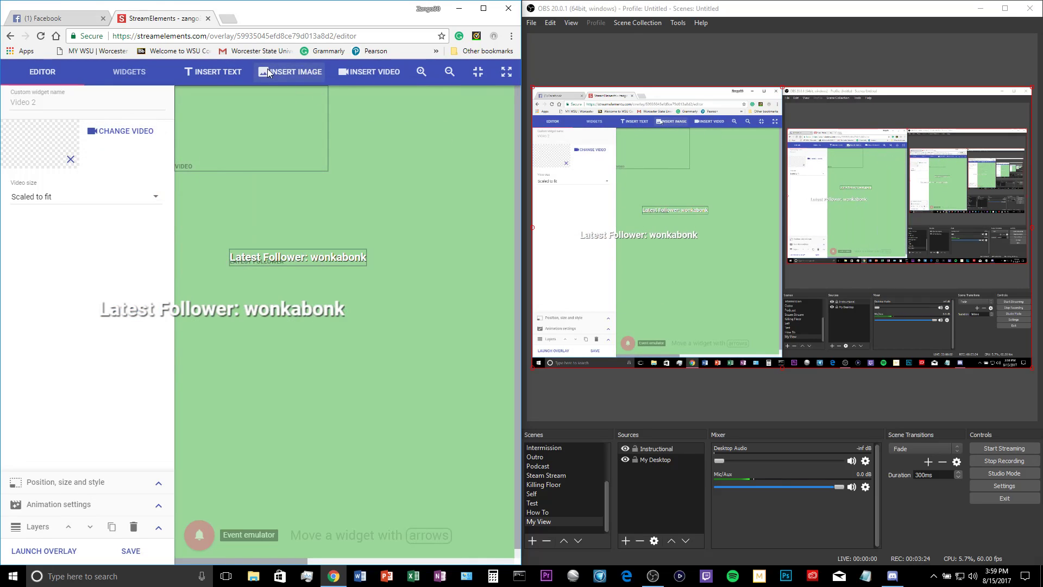
# Delete the inserted video widget from the overlay
pyautogui.moveTo(255, 140); pyautogui.dragTo(294, 165)
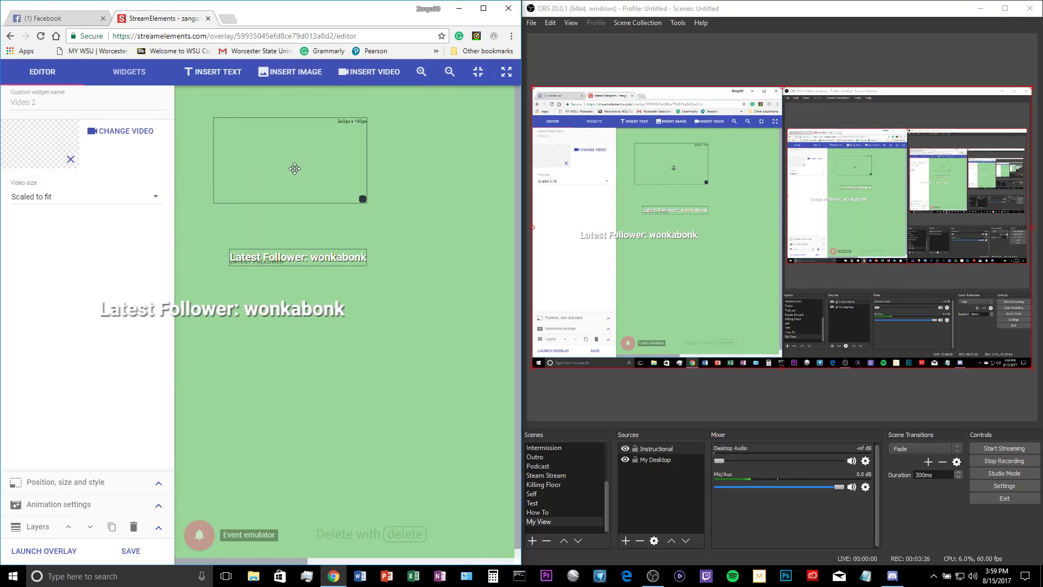
pyautogui.press('Delete')
# Insert an image widget and open the media library to upload a new image file
pyautogui.click(293, 73)
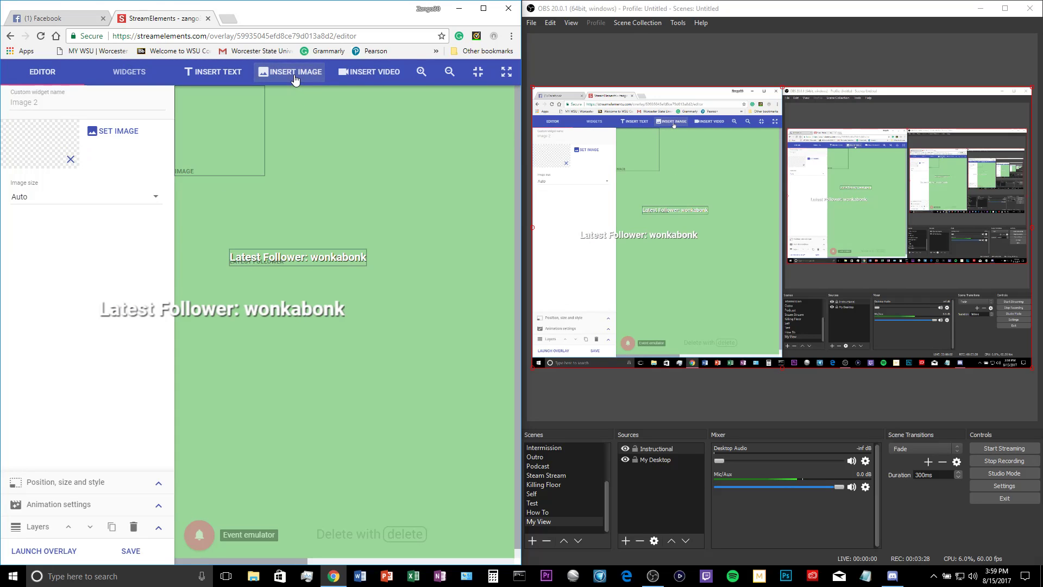
pyautogui.moveTo(209, 134); pyautogui.dragTo(272, 158)
pyautogui.click(113, 133)
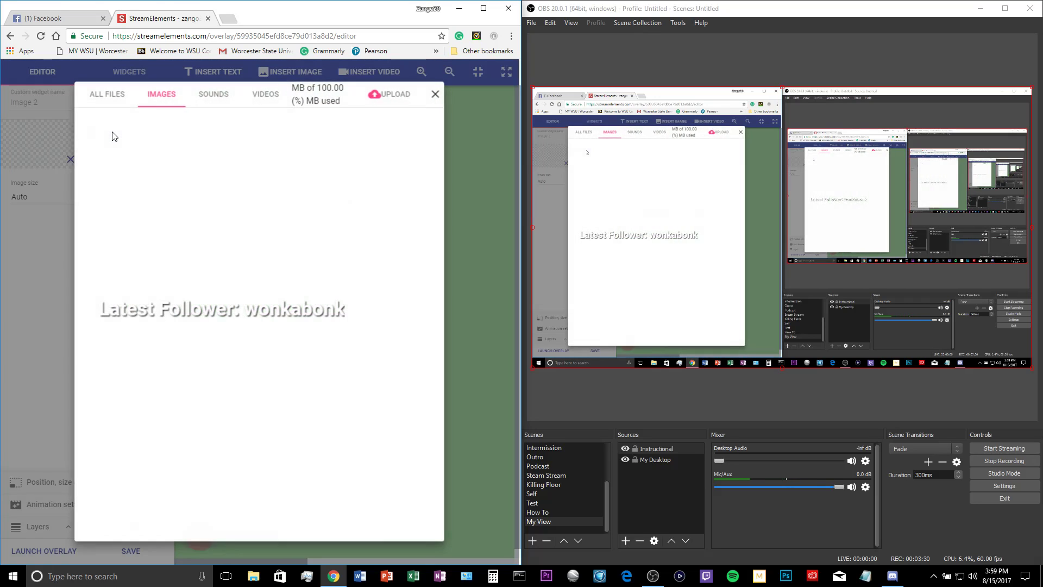
pyautogui.click(165, 187)
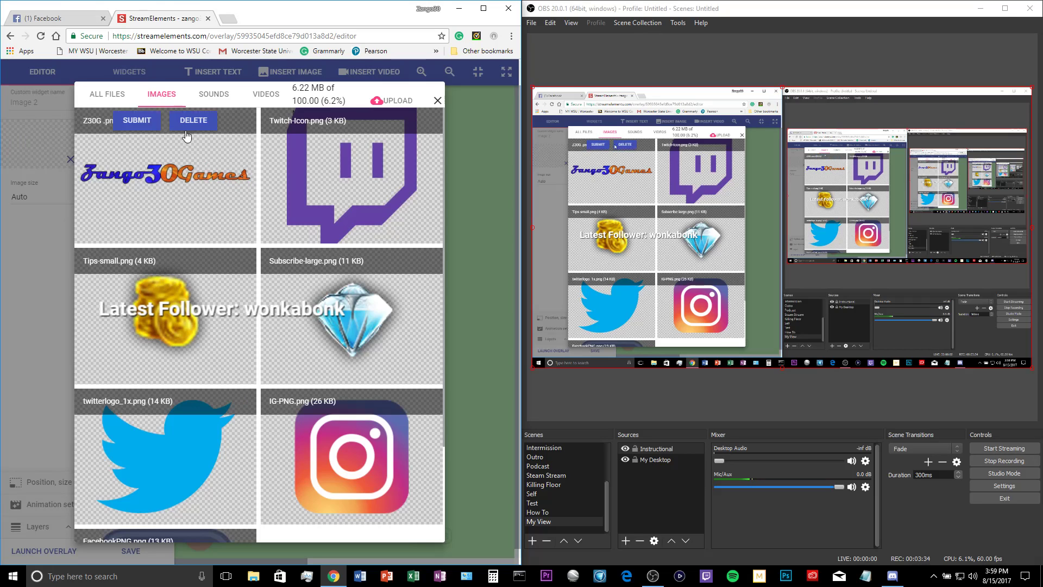
pyautogui.click(379, 102)
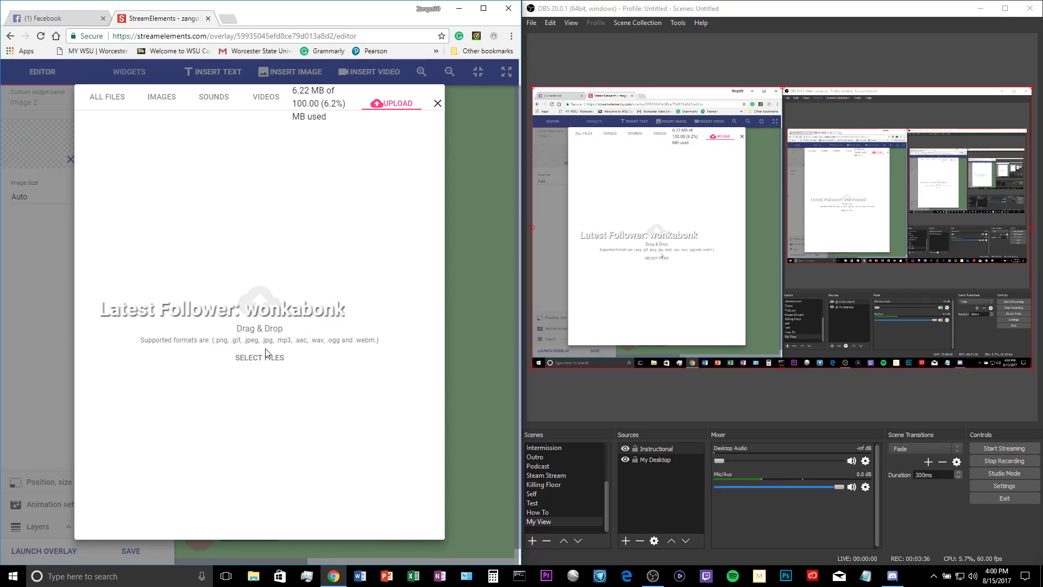
pyautogui.click(248, 361)
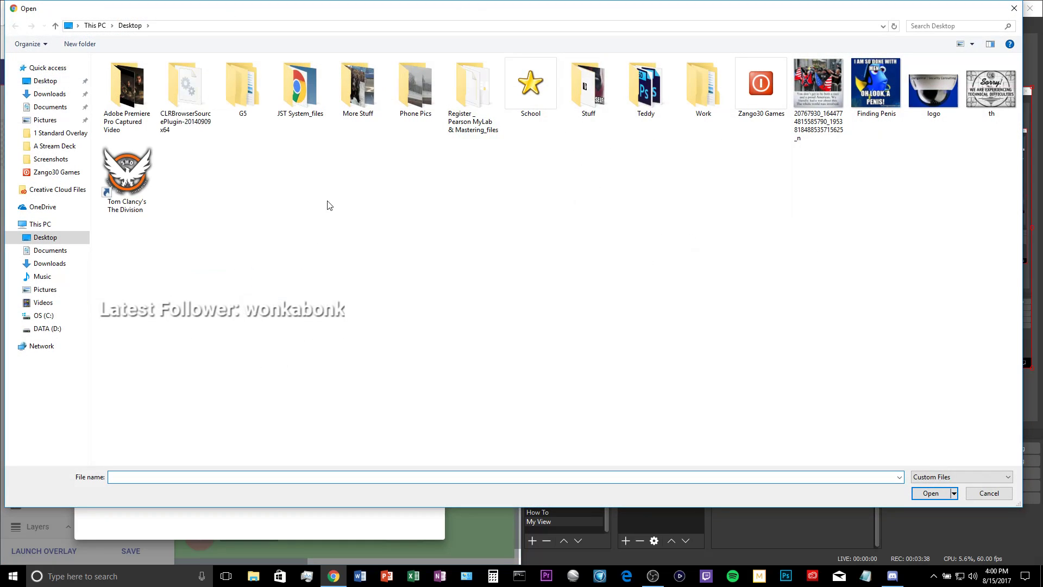
# Upload untitled-1_151 from the Zango30 Games desktop folder to the media library
pyautogui.click(68, 175)
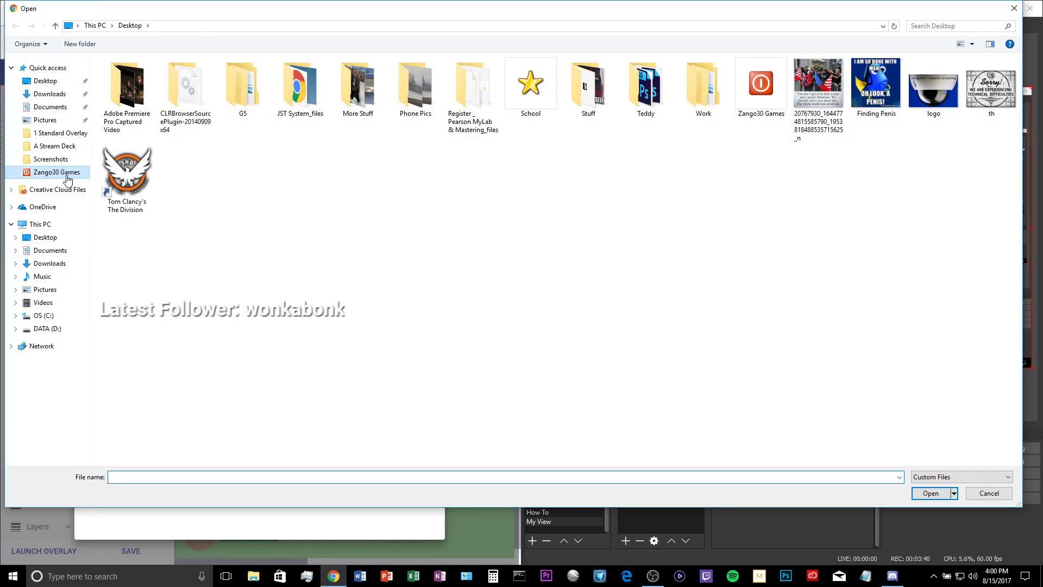
pyautogui.scroll(-5, 549, 198)
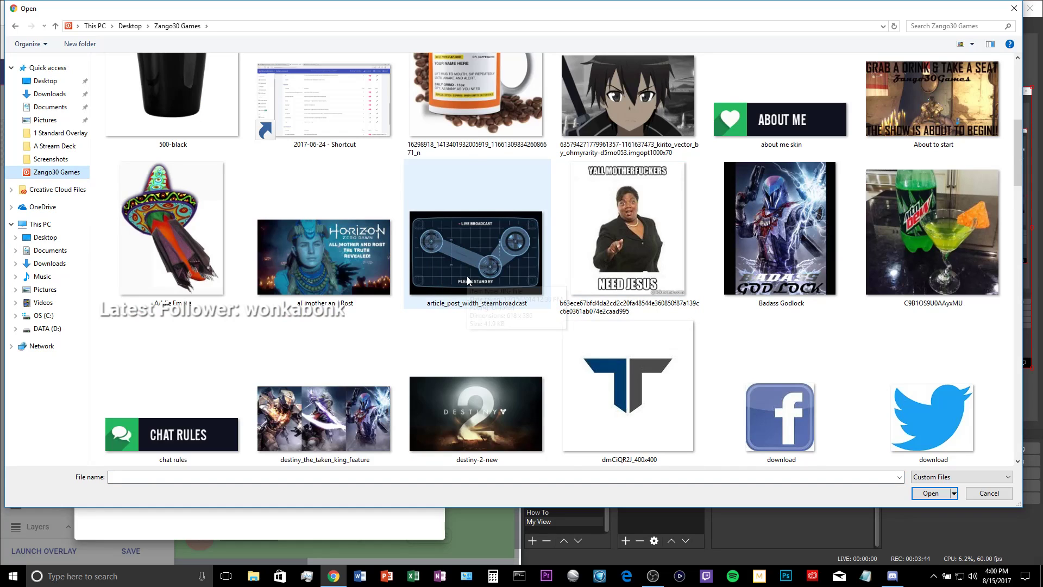
pyautogui.scroll(-3, 468, 276)
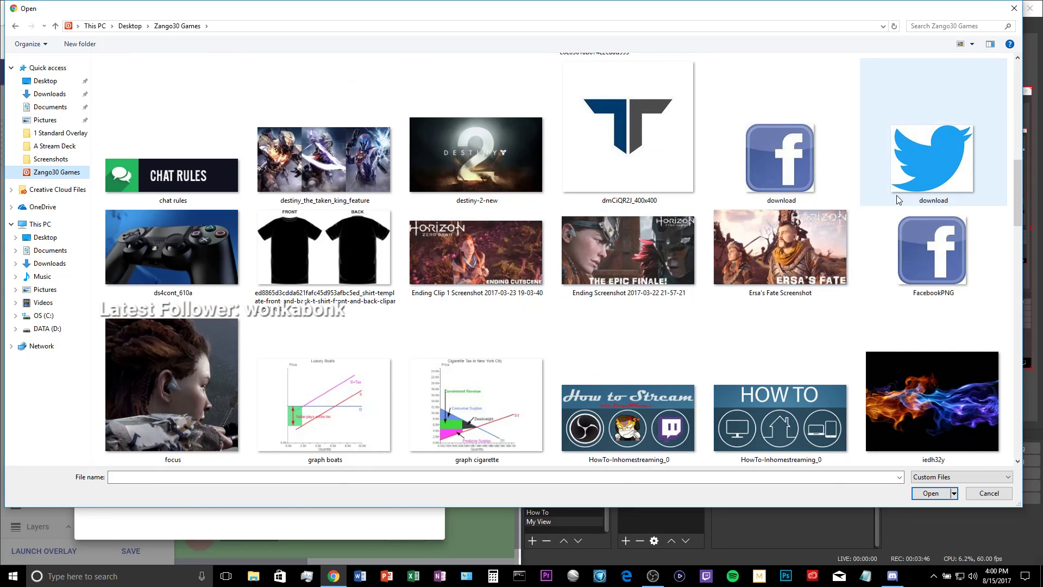
pyautogui.scroll(-8, 891, 203)
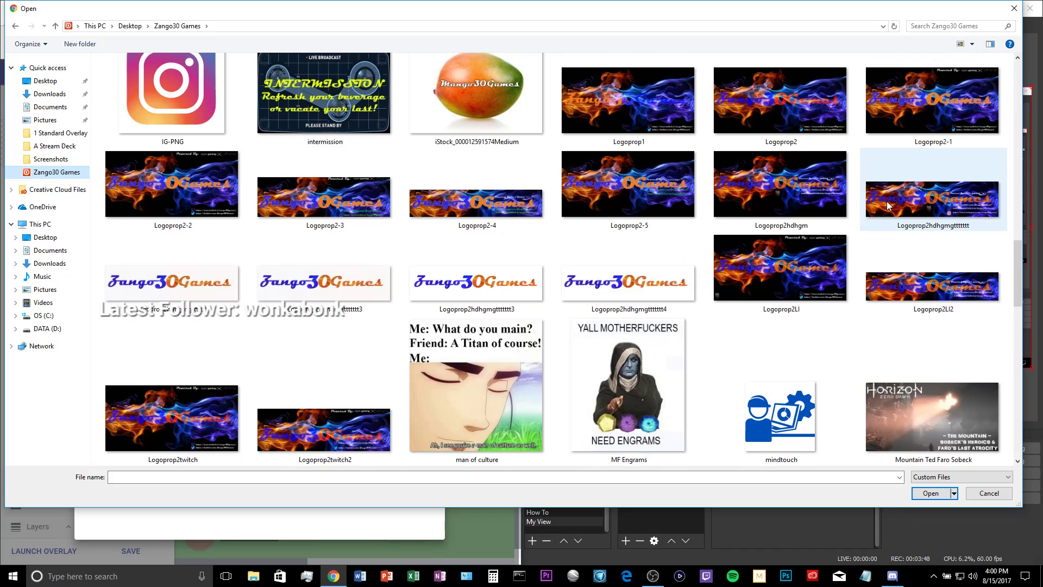
pyautogui.scroll(-10, 887, 206)
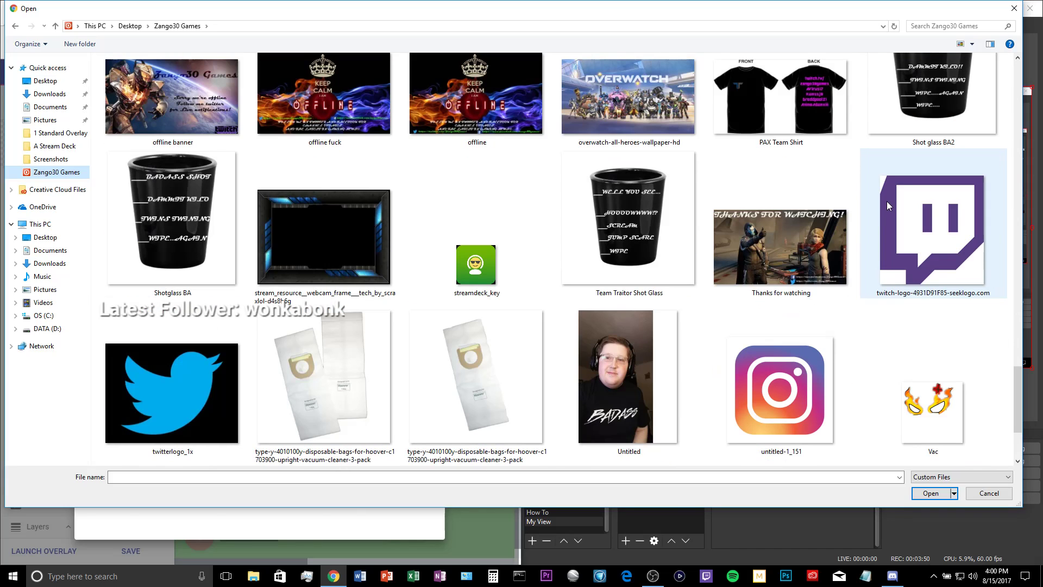
pyautogui.scroll(-3, 864, 209)
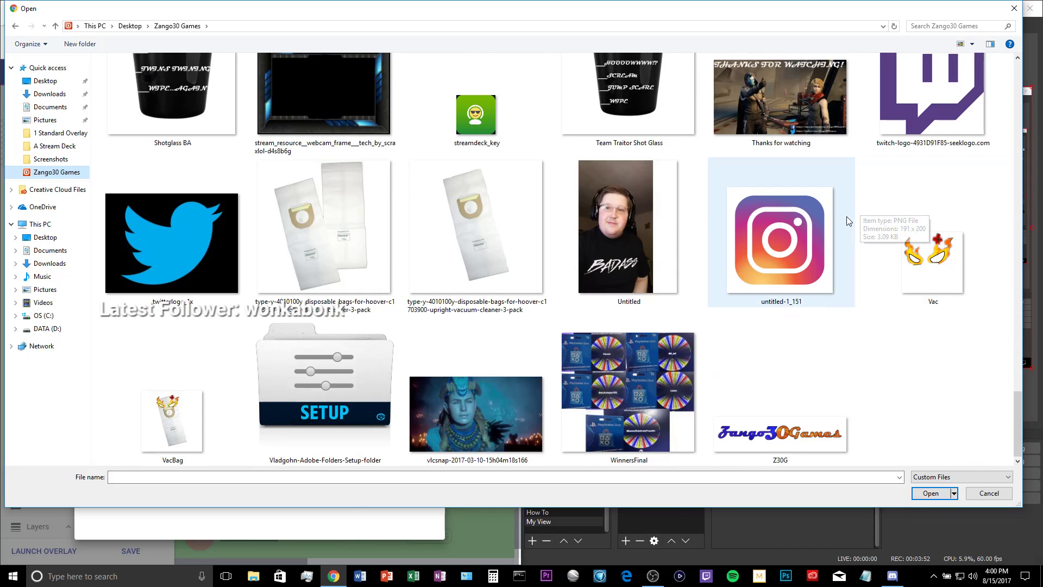
pyautogui.doubleClick(785, 236)
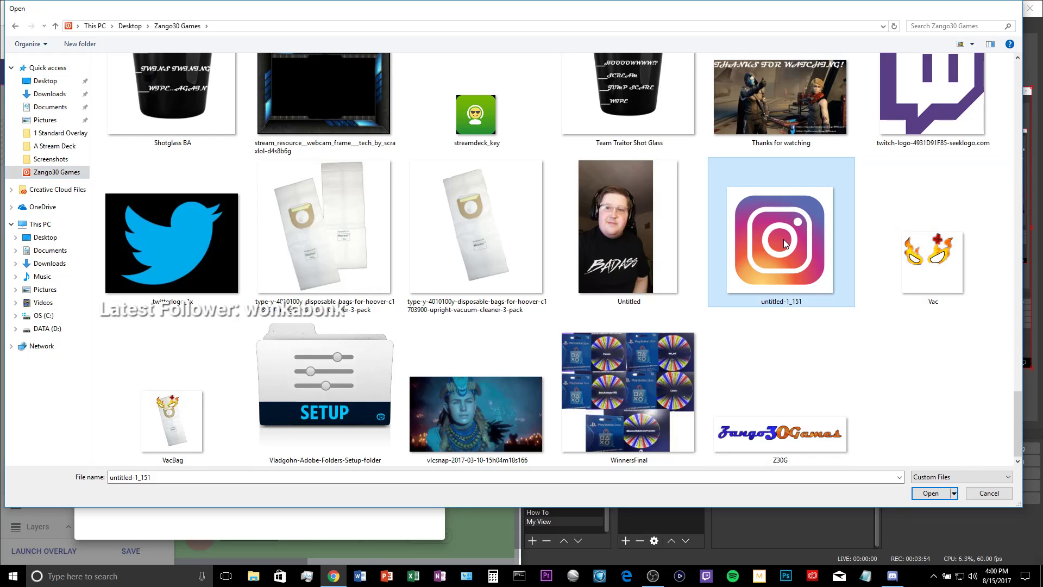
pyautogui.click(409, 489)
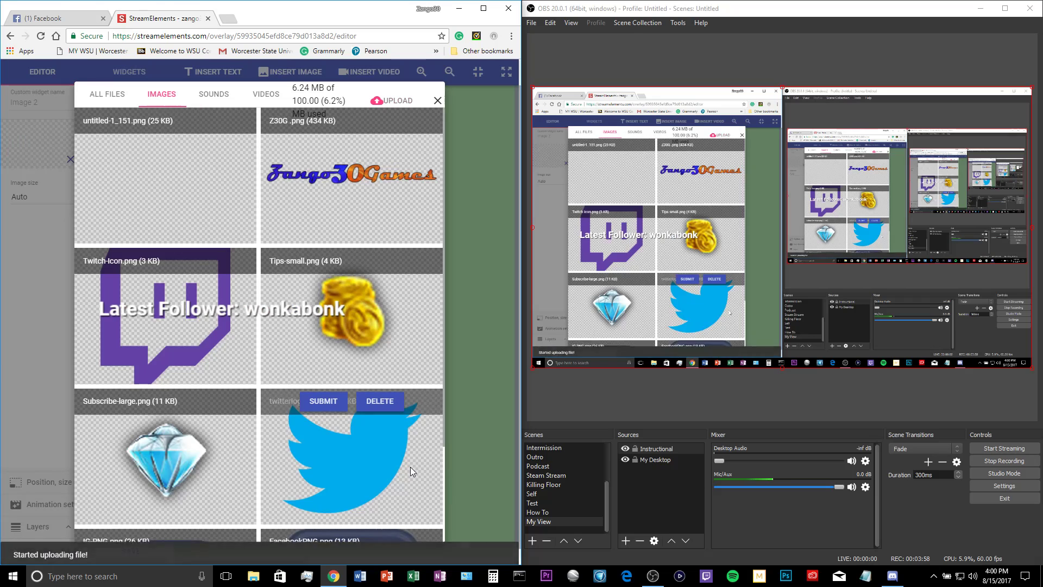
# Set the image widget to untitled-1_151.png, place it near the overlay's upper right, and save the overlay
pyautogui.moveTo(163, 161)
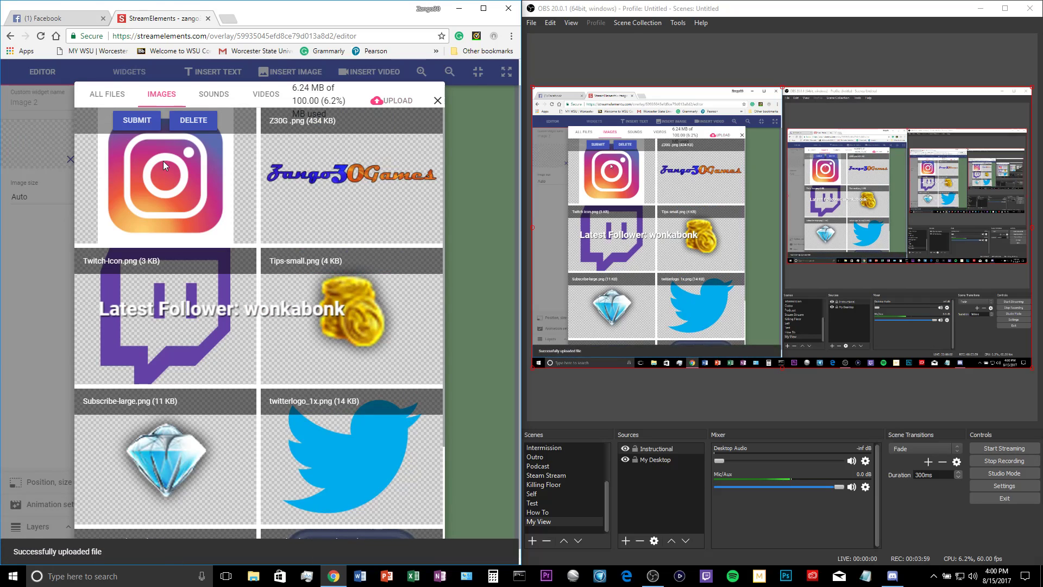
pyautogui.click(148, 127)
pyautogui.moveTo(333, 167); pyautogui.dragTo(442, 201)
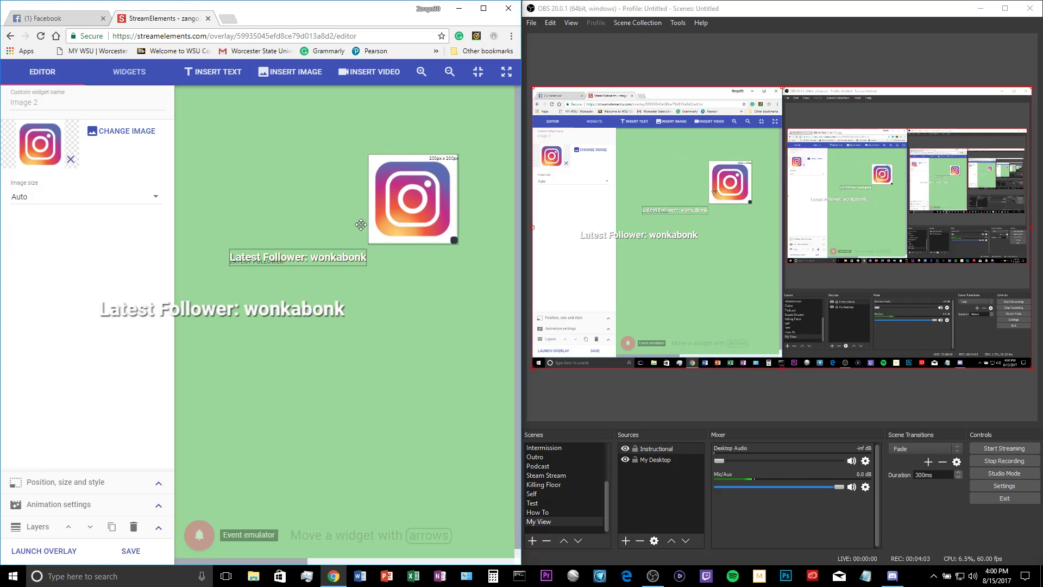
pyautogui.click(133, 552)
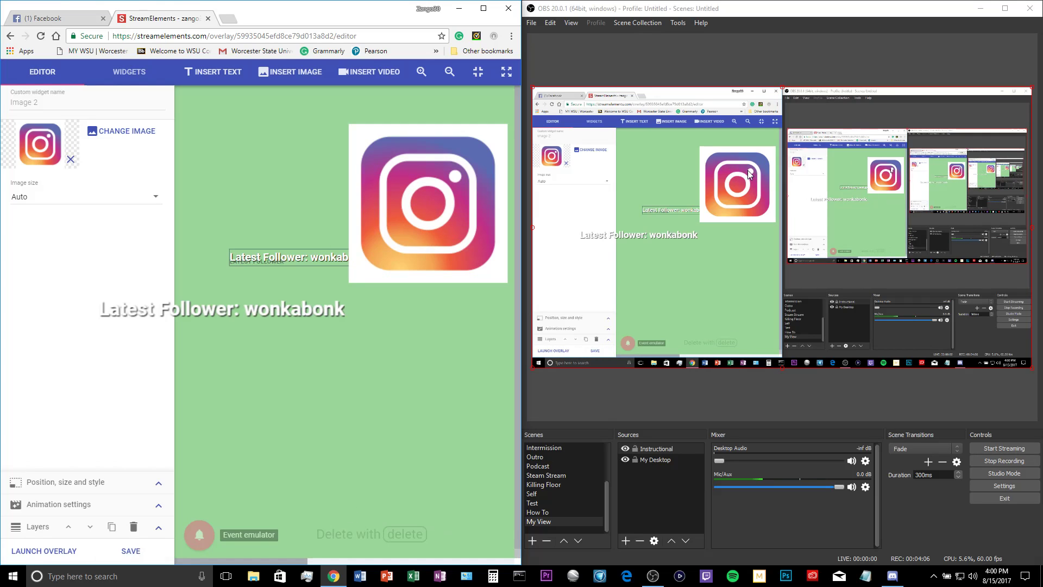
pyautogui.moveTo(420, 202); pyautogui.dragTo(482, 207)
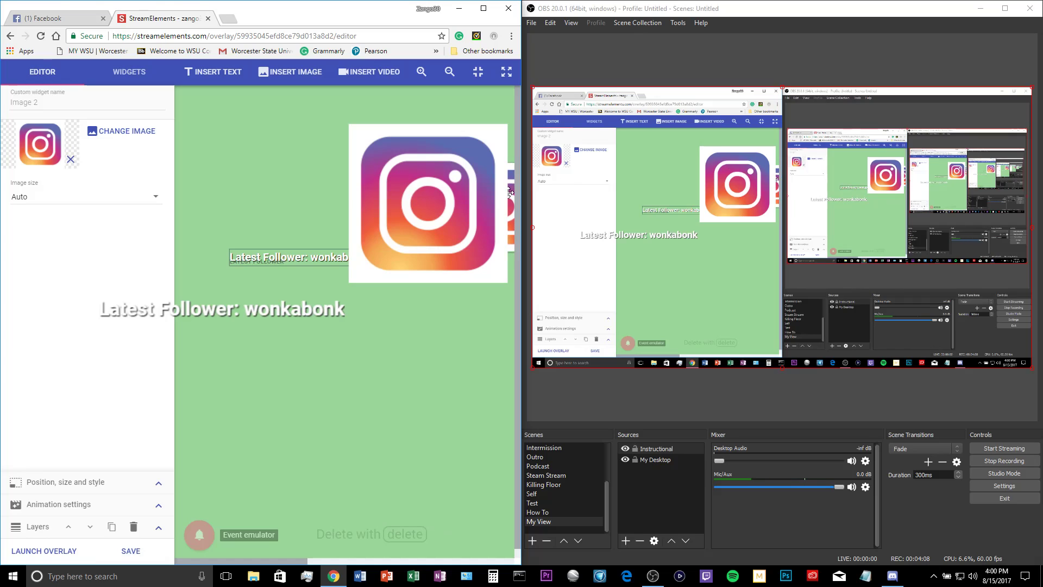
pyautogui.click(133, 551)
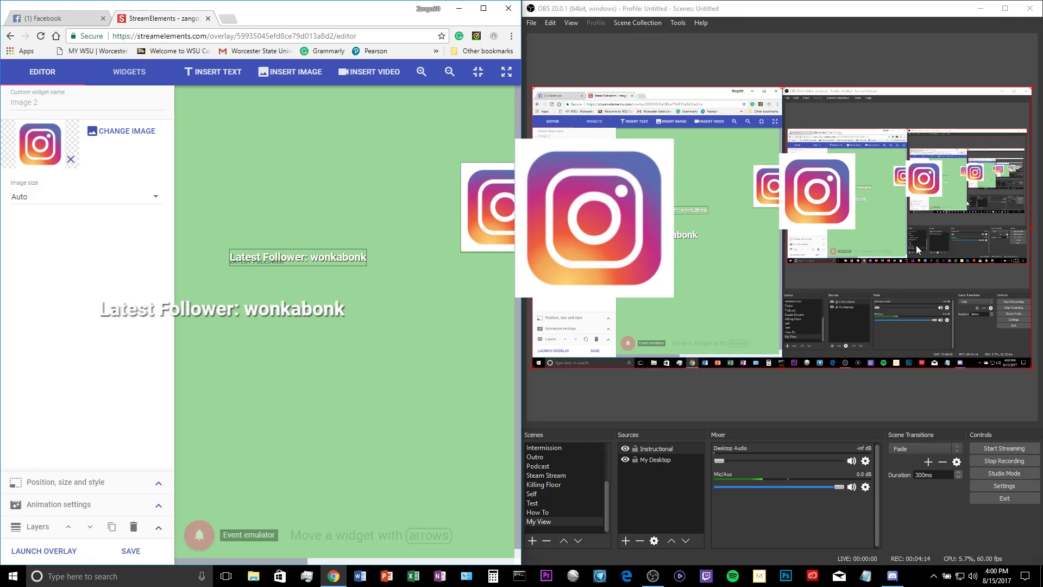
# Return to the overlays list and open the MAIN overlay in the editor
pyautogui.moveTo(894, 210)
pyautogui.mouseDown()
pyautogui.moveTo(884, 233)
pyautogui.moveTo(1019, 271)
pyautogui.moveTo(873, 283)
pyautogui.moveTo(981, 278)
pyautogui.moveTo(976, 220)
pyautogui.moveTo(895, 212)
pyautogui.mouseUp()
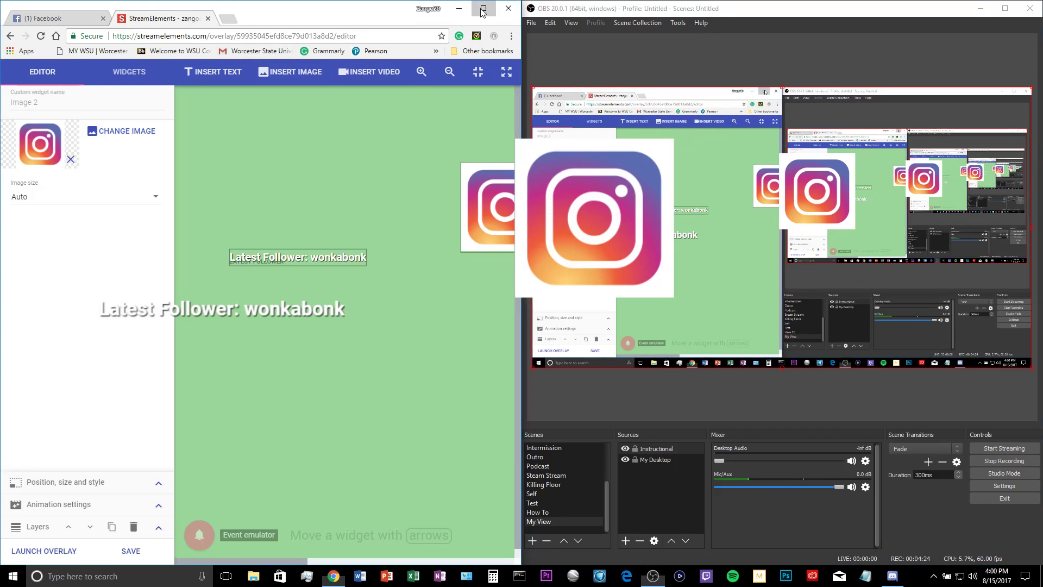
pyautogui.doubleClick(446, 22)
pyautogui.click(10, 25)
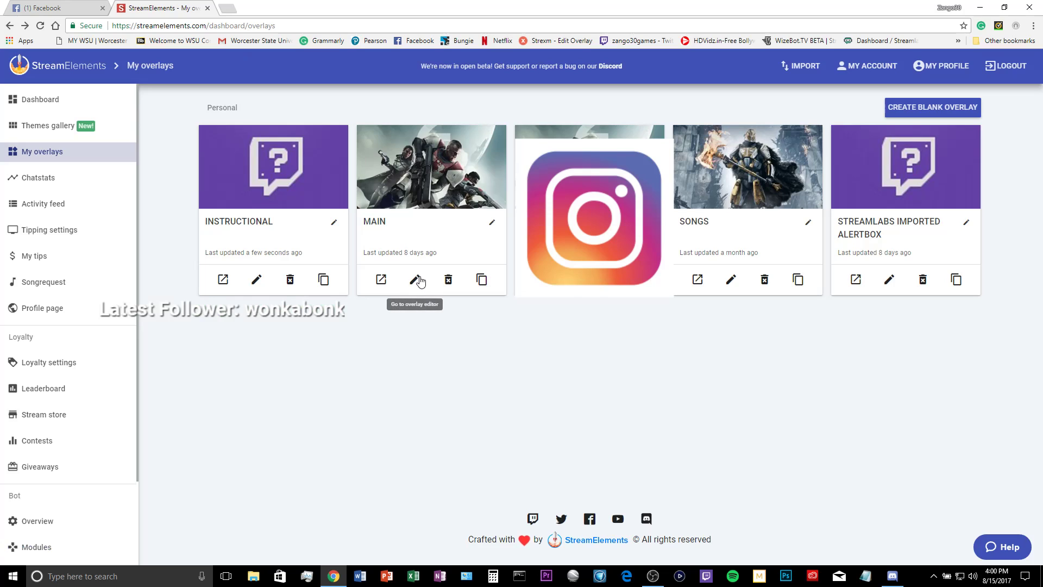
pyautogui.click(414, 280)
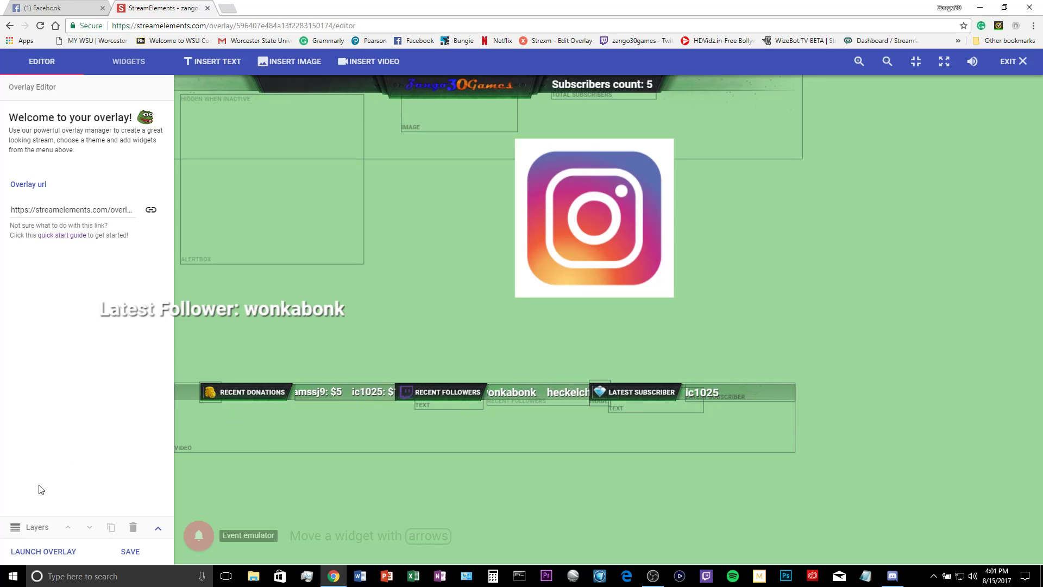
# Launch the MAIN overlay in a new tab and copy its URL
pyautogui.click(44, 551)
pyautogui.click(327, 21)
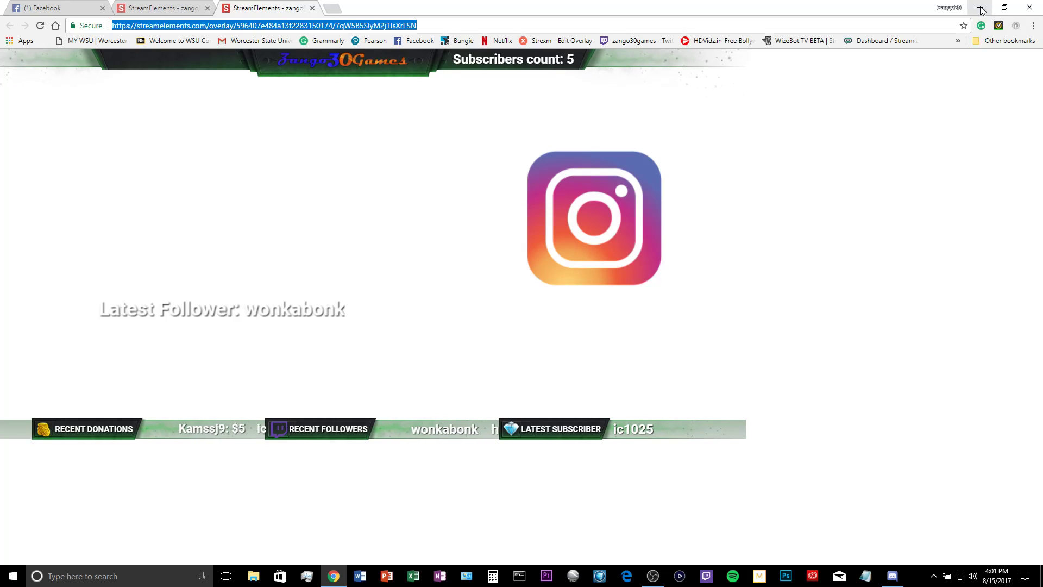
pyautogui.moveTo(805, 7); pyautogui.dragTo(0, 79)
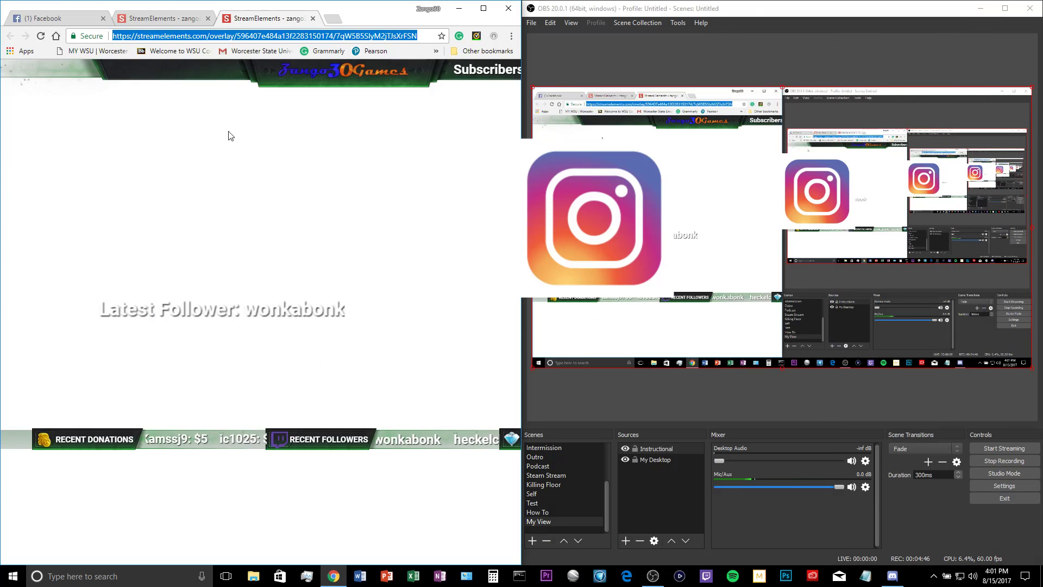
# Paste the MAIN overlay URL into the Instructional browser source's properties and confirm
pyautogui.click(662, 451)
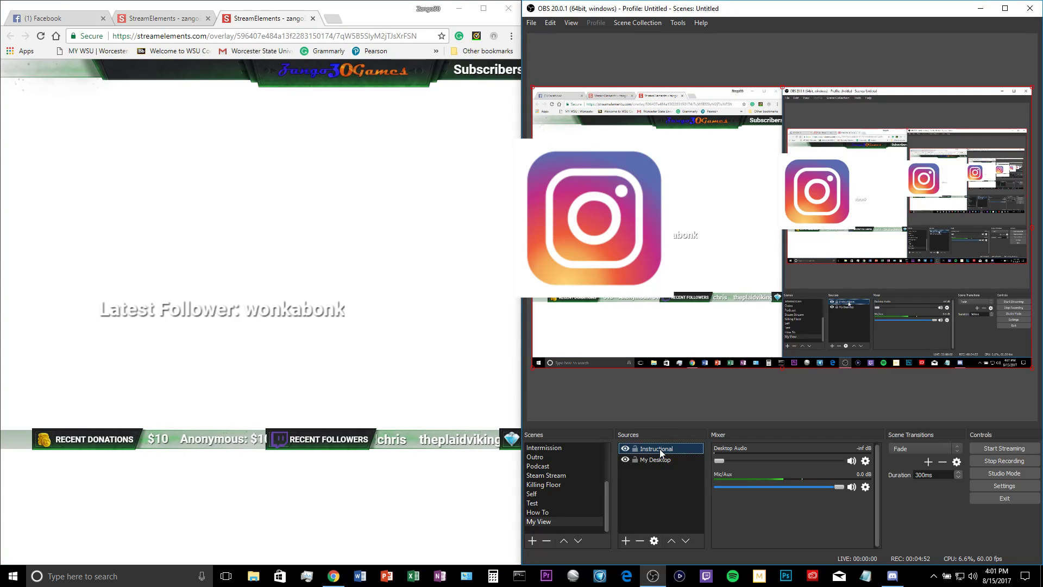
pyautogui.rightClick(660, 448)
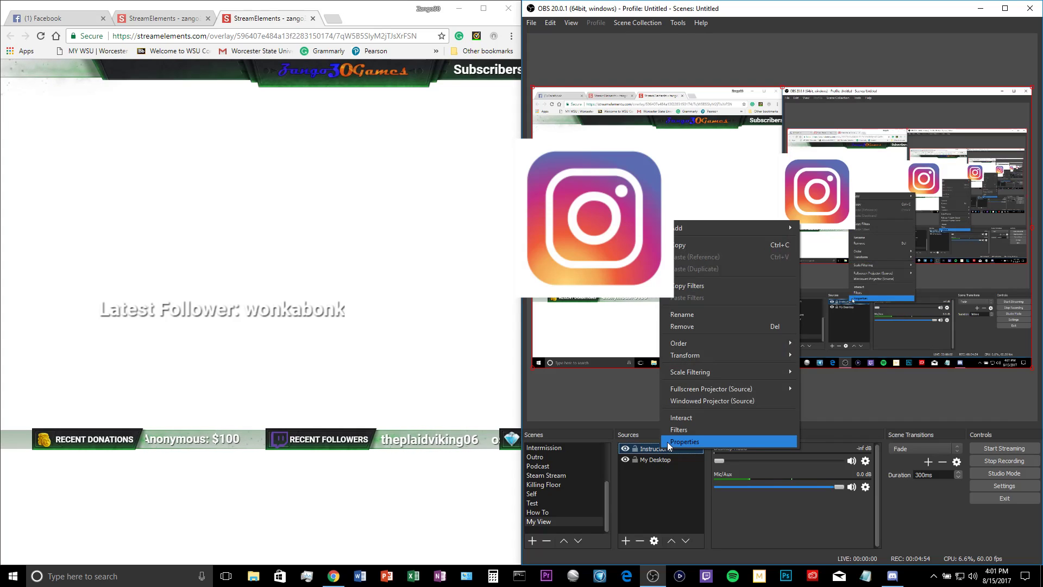
pyautogui.click(667, 442)
pyautogui.moveTo(845, 342); pyautogui.dragTo(542, 334)
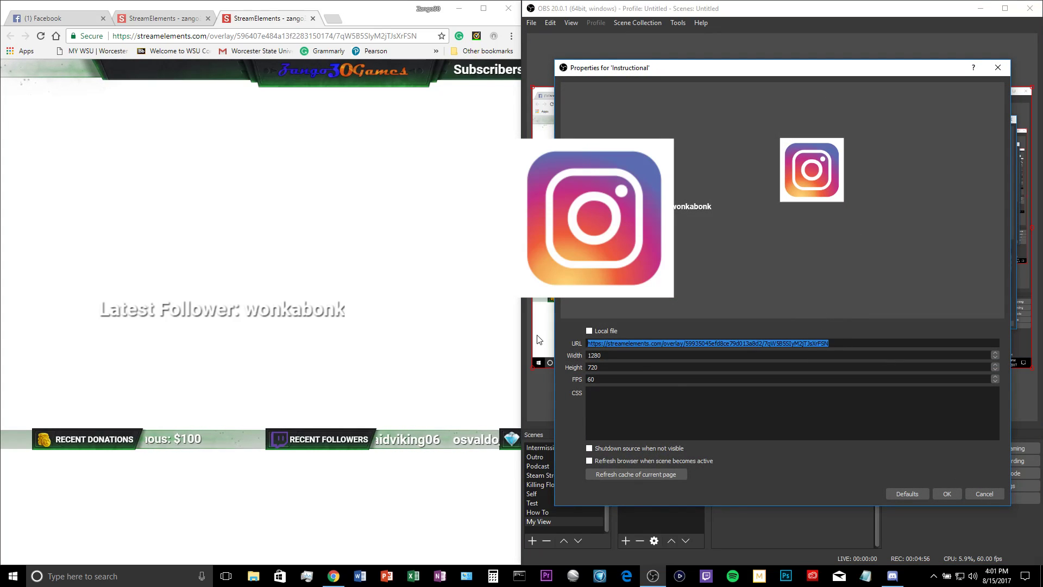
pyautogui.hotkey('ctrl', 'v')
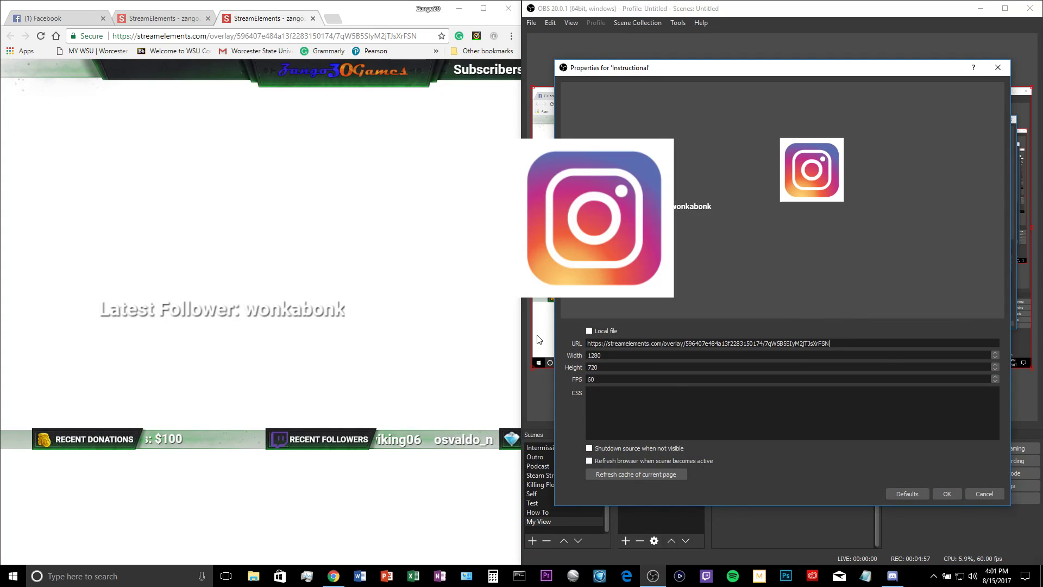
pyautogui.click(948, 496)
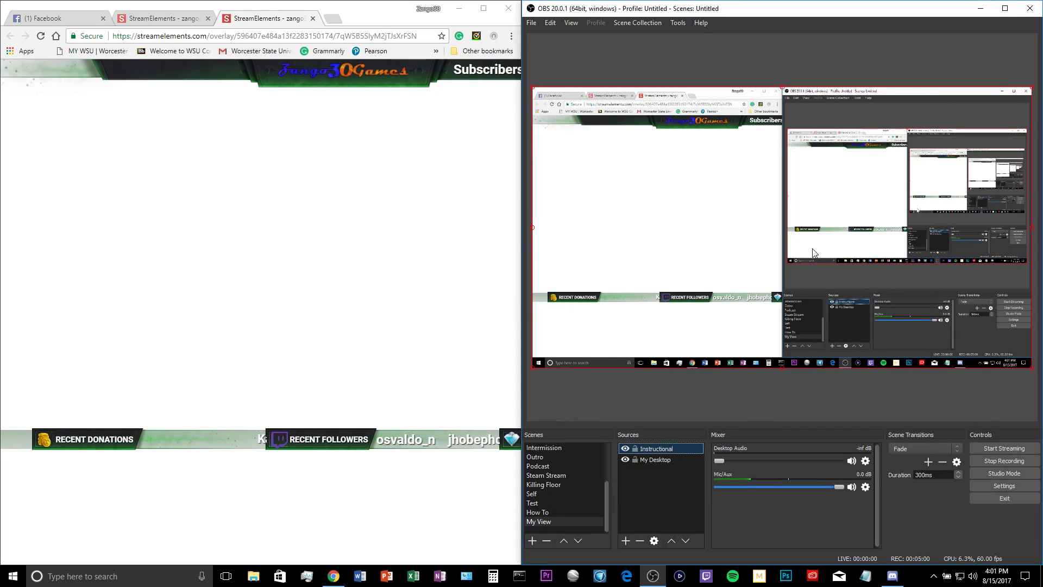
pyautogui.moveTo(824, 171)
pyautogui.mouseDown()
pyautogui.moveTo(887, 229)
pyautogui.moveTo(824, 169)
pyautogui.mouseUp()
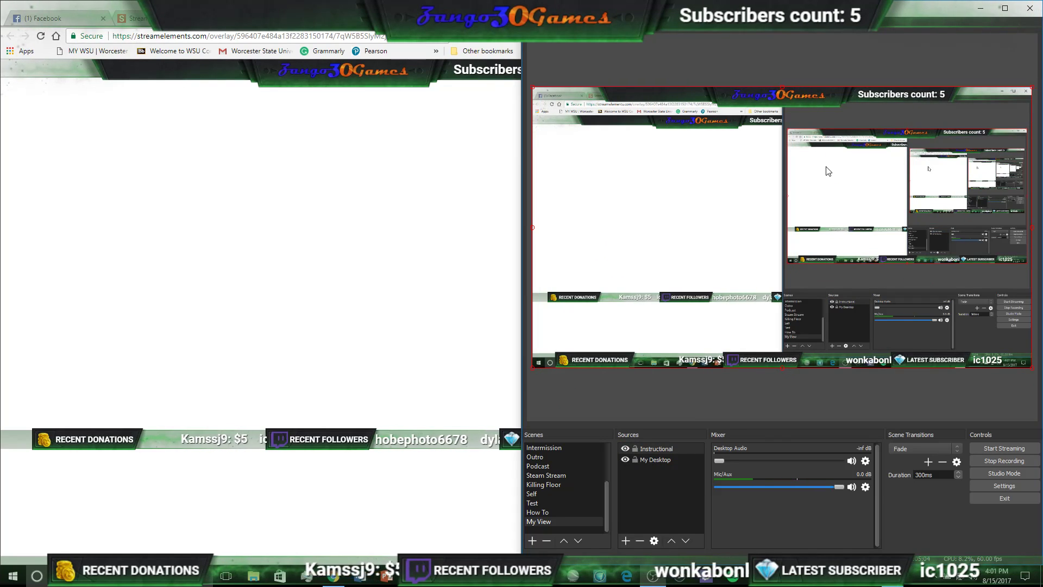
# Close the extra browser tabs and browse the widgets list in the MAIN overlay editor
pyautogui.click(76, 18)
pyautogui.click(131, 18)
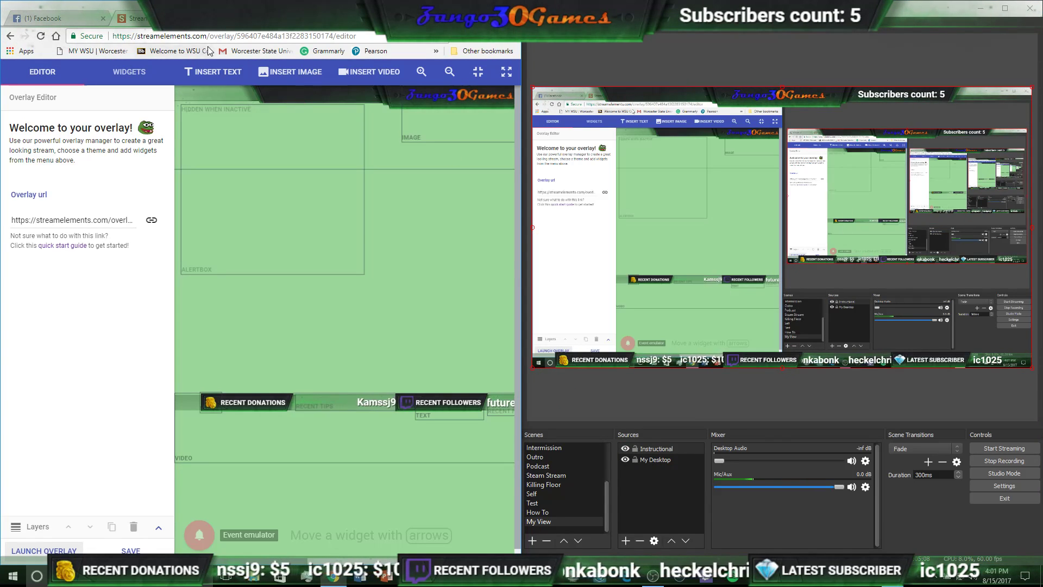
pyautogui.click(103, 19)
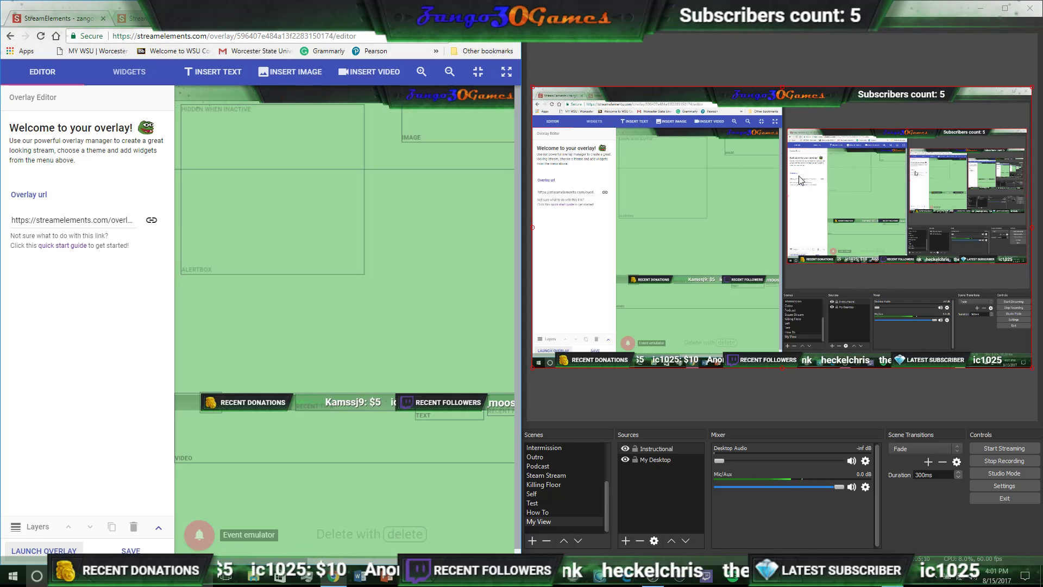
pyautogui.click(130, 71)
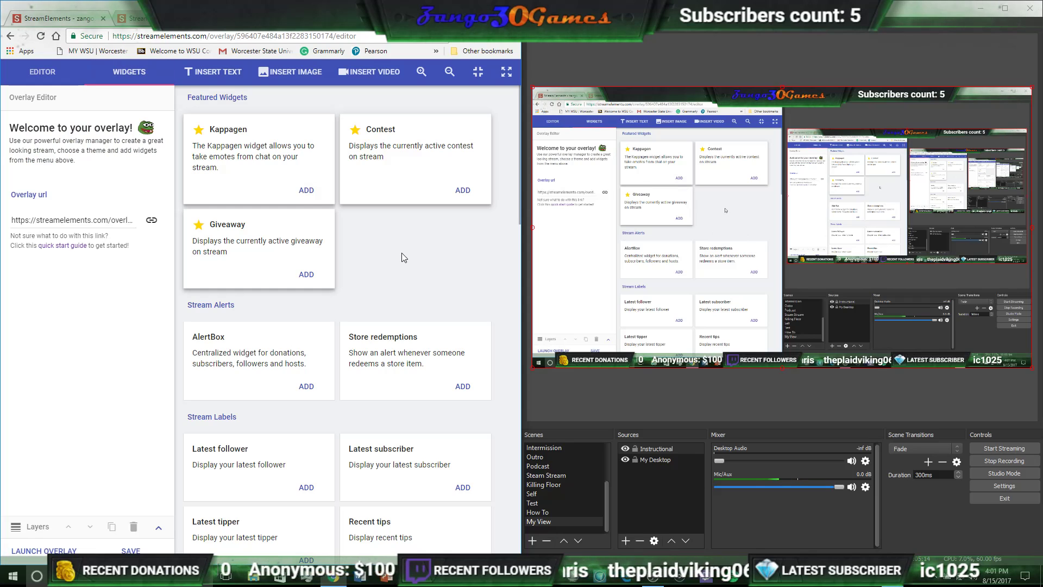
pyautogui.scroll(-1, 412, 253)
pyautogui.scroll(1, 417, 228)
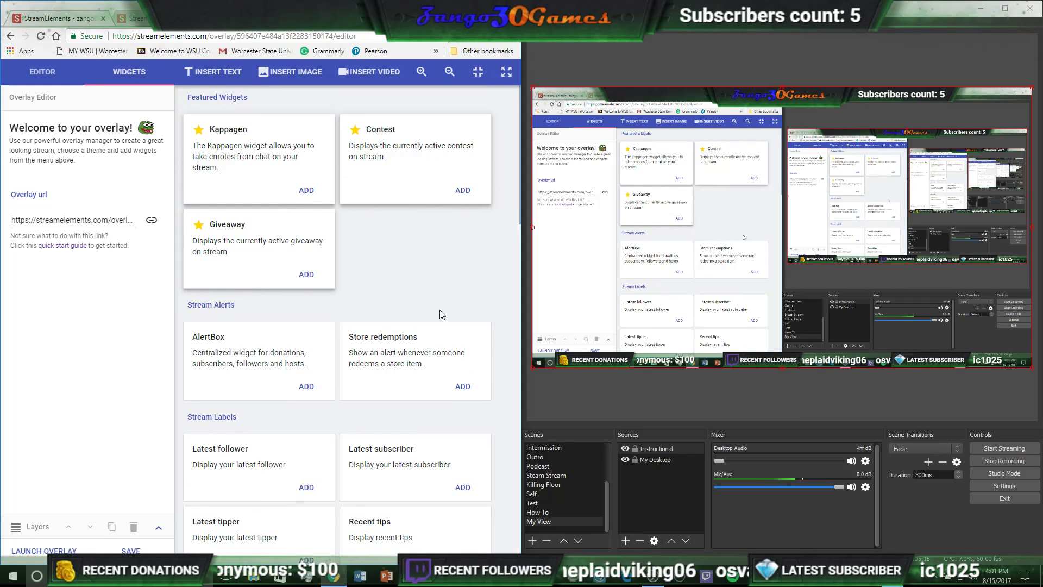
pyautogui.scroll(-1, 439, 310)
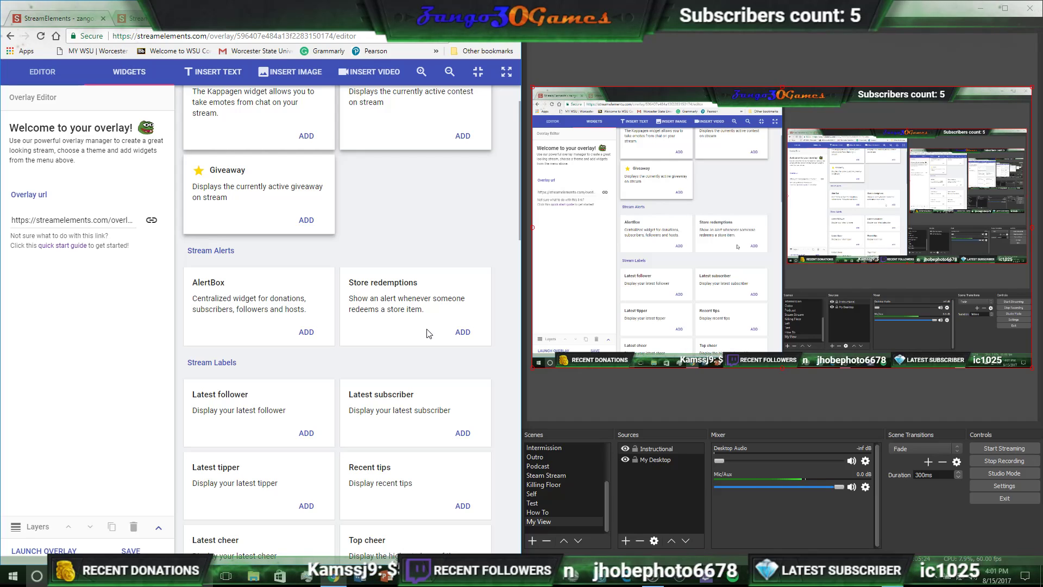
pyautogui.scroll(-2, 432, 441)
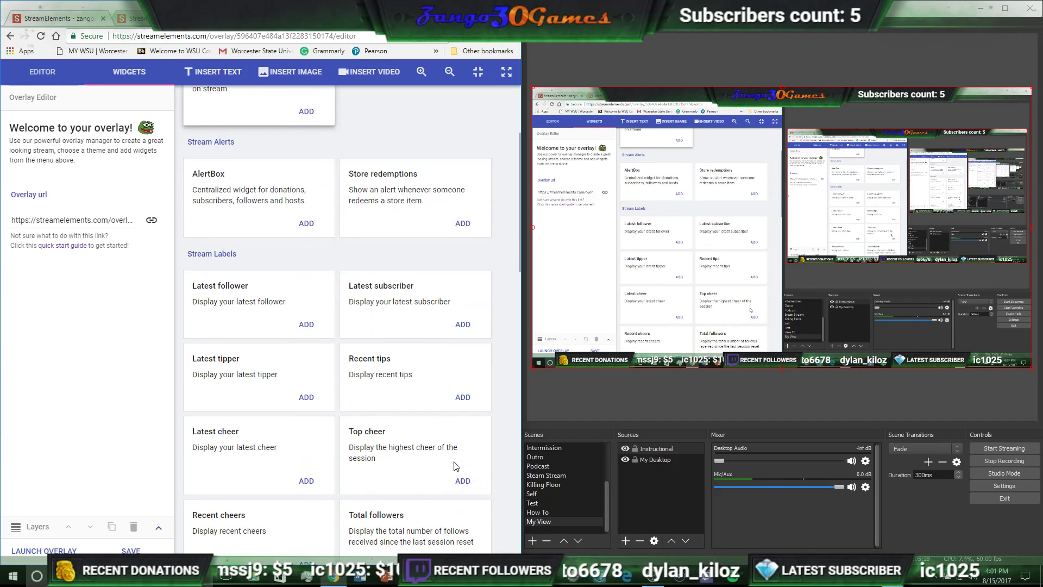
pyautogui.click(463, 481)
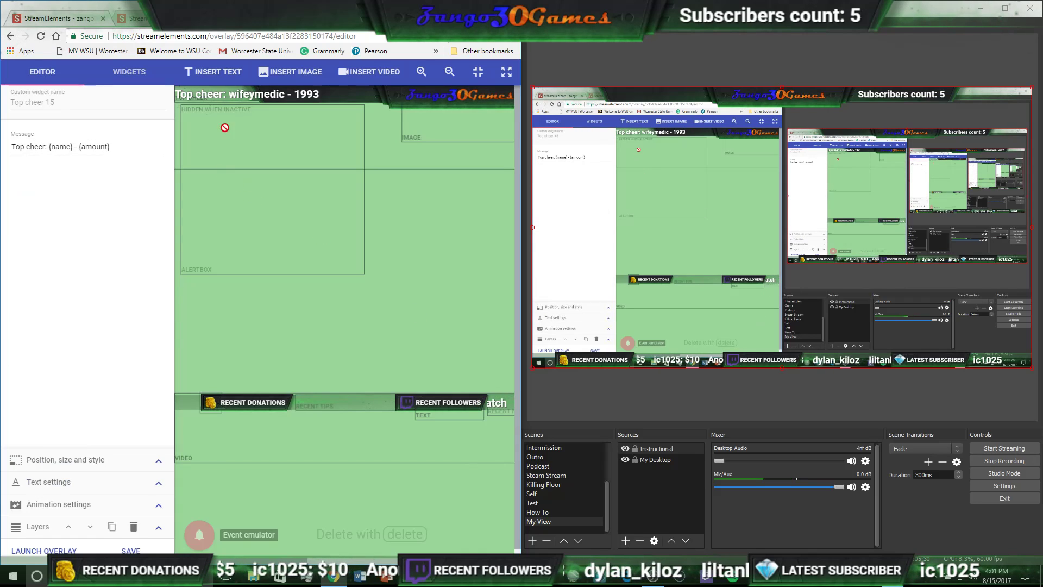
pyautogui.moveTo(262, 94); pyautogui.dragTo(298, 328)
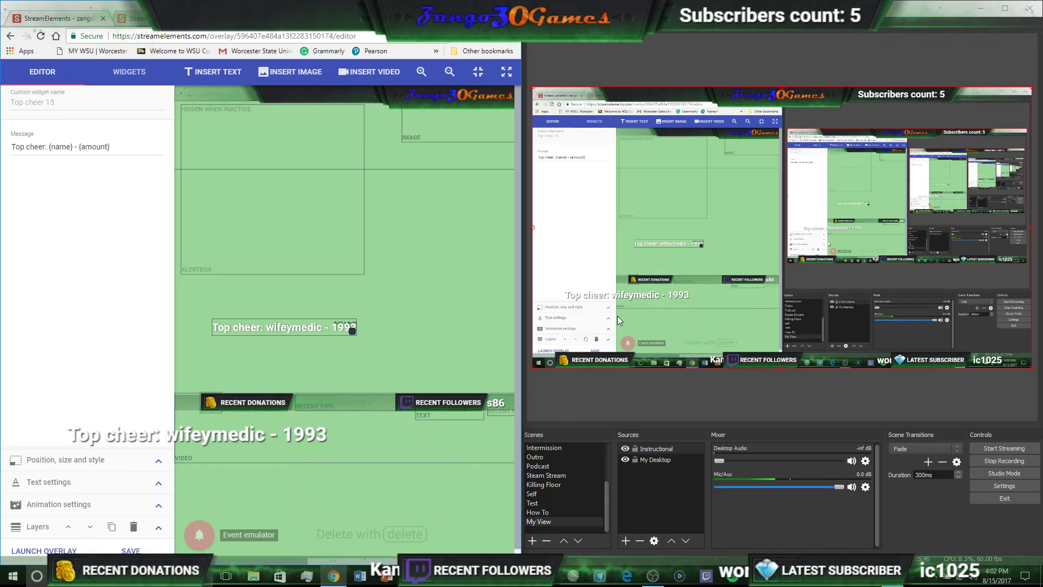
pyautogui.moveTo(265, 330); pyautogui.dragTo(441, 382)
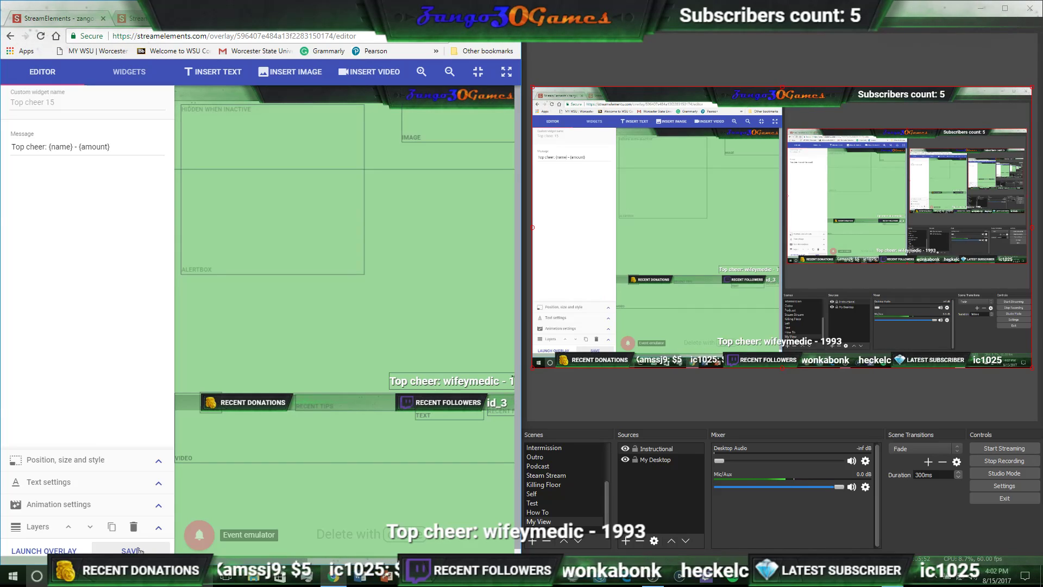
pyautogui.moveTo(465, 383); pyautogui.dragTo(262, 336)
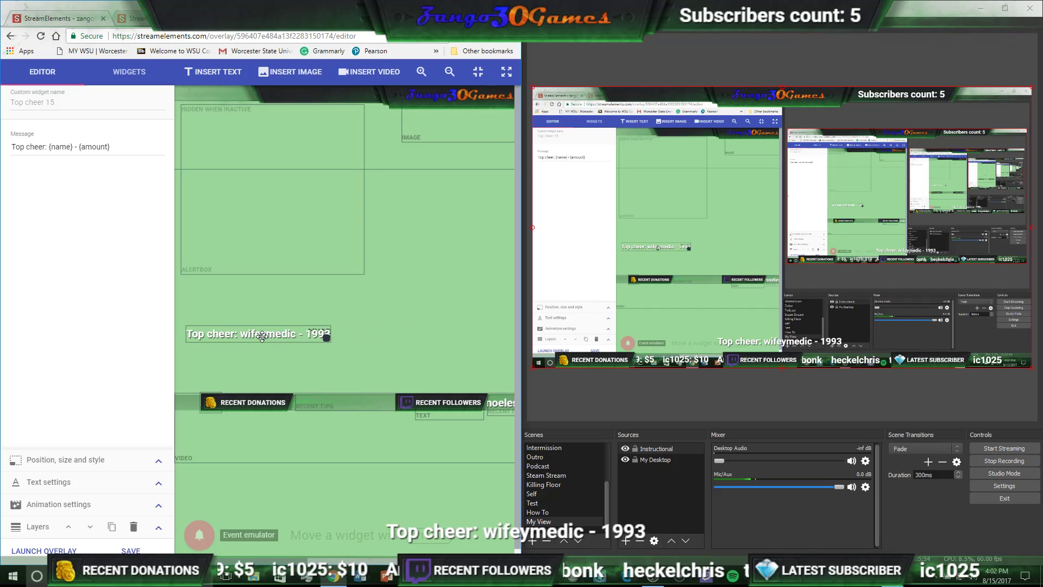
pyautogui.press('Delete')
pyautogui.click(131, 551)
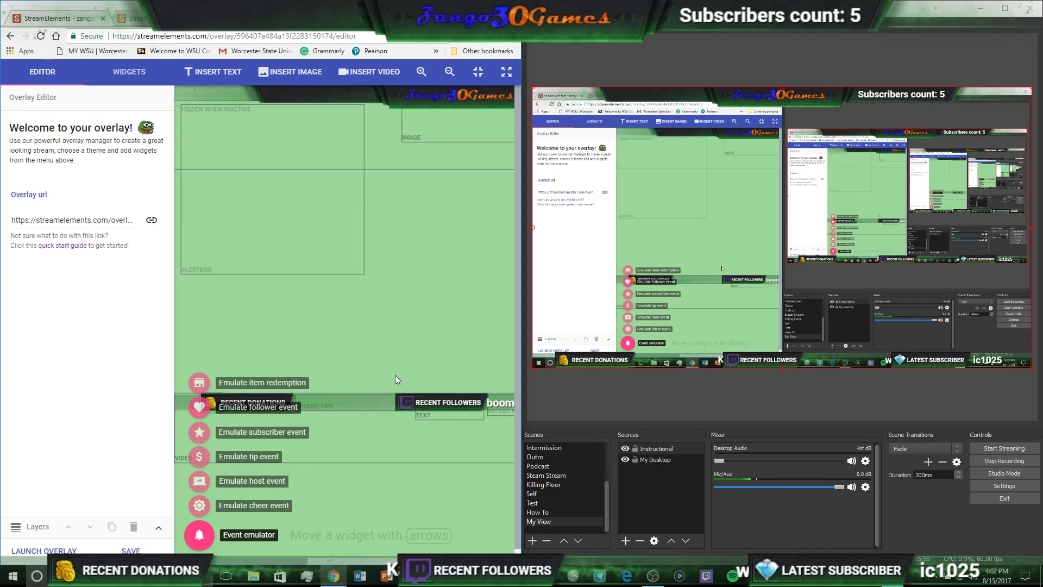
# Add a Top cheer widget to the MAIN overlay and move it to the top edge beside the logo
pyautogui.click(129, 76)
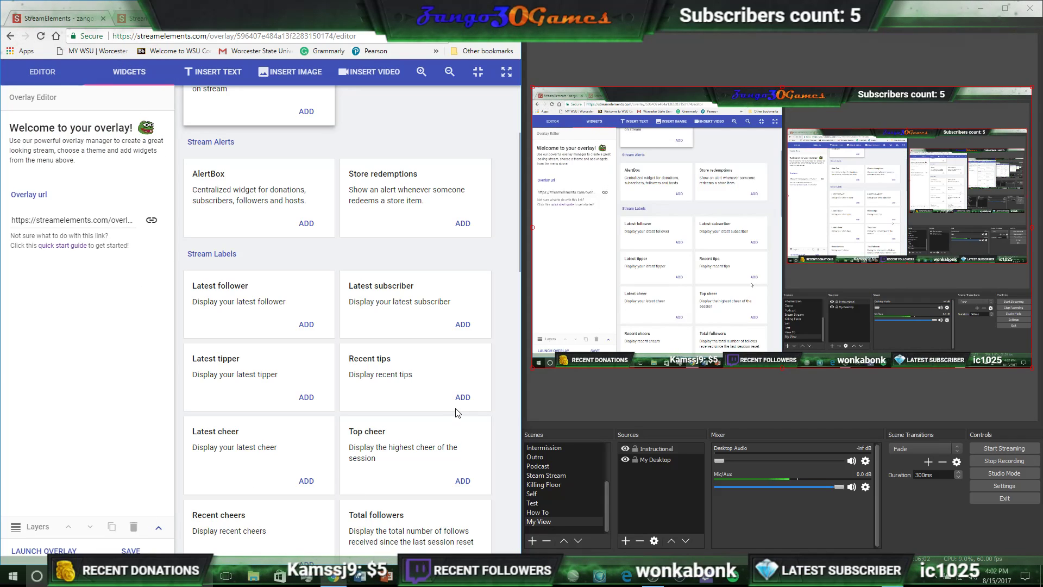
pyautogui.click(463, 481)
pyautogui.moveTo(203, 94); pyautogui.dragTo(252, 105)
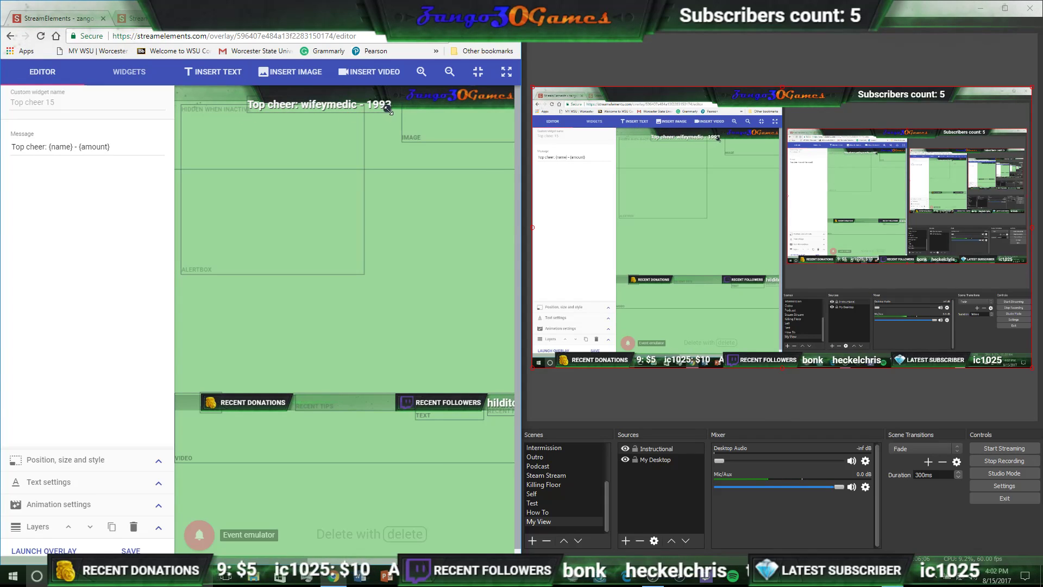
pyautogui.moveTo(389, 111); pyautogui.dragTo(394, 113)
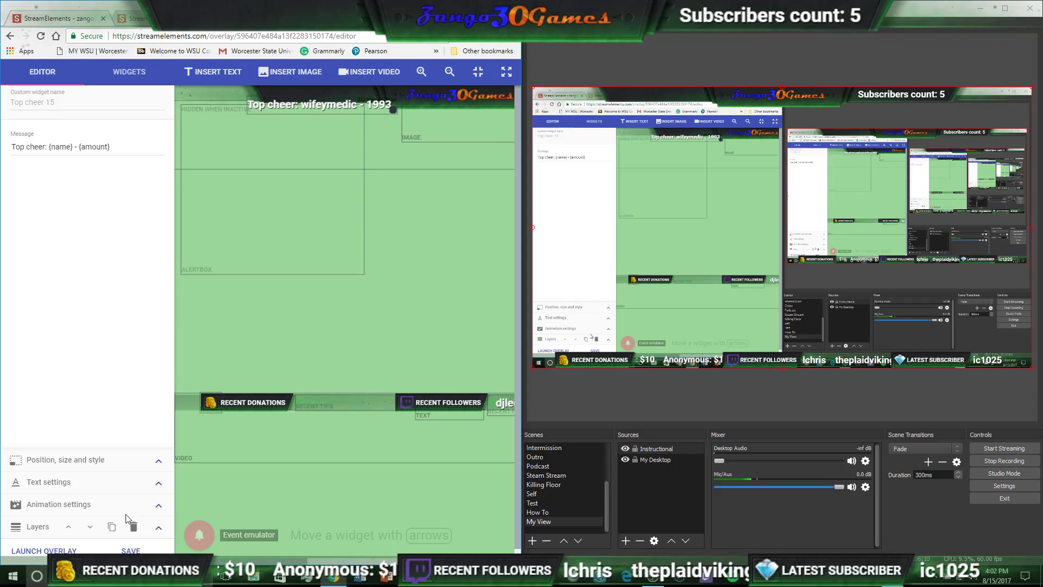
# Reduce the Top cheer widget's font size to 20 and nudge it slightly right along the top edge
pyautogui.click(160, 483)
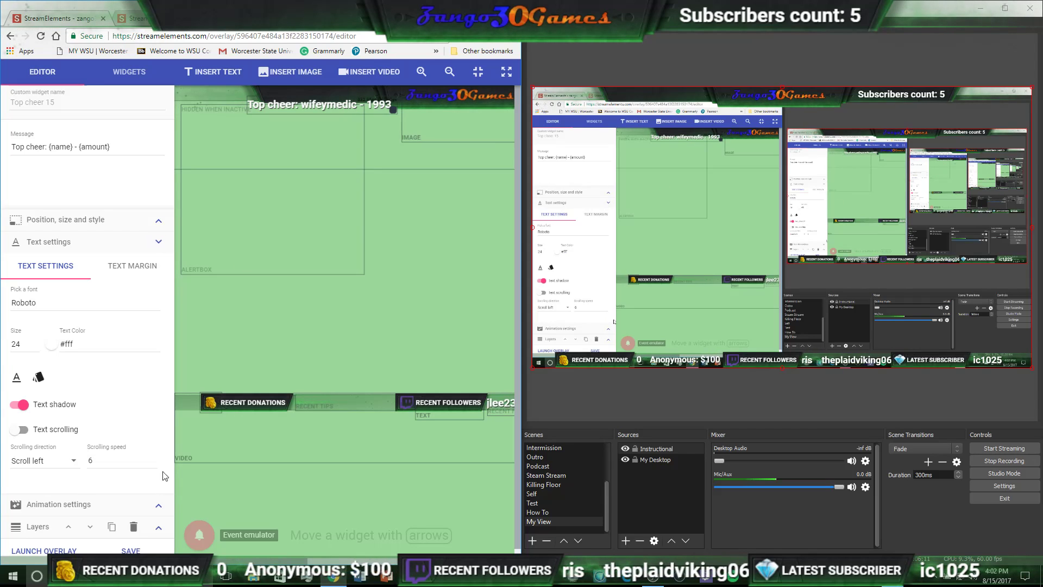
pyautogui.click(35, 346)
pyautogui.click(35, 346)
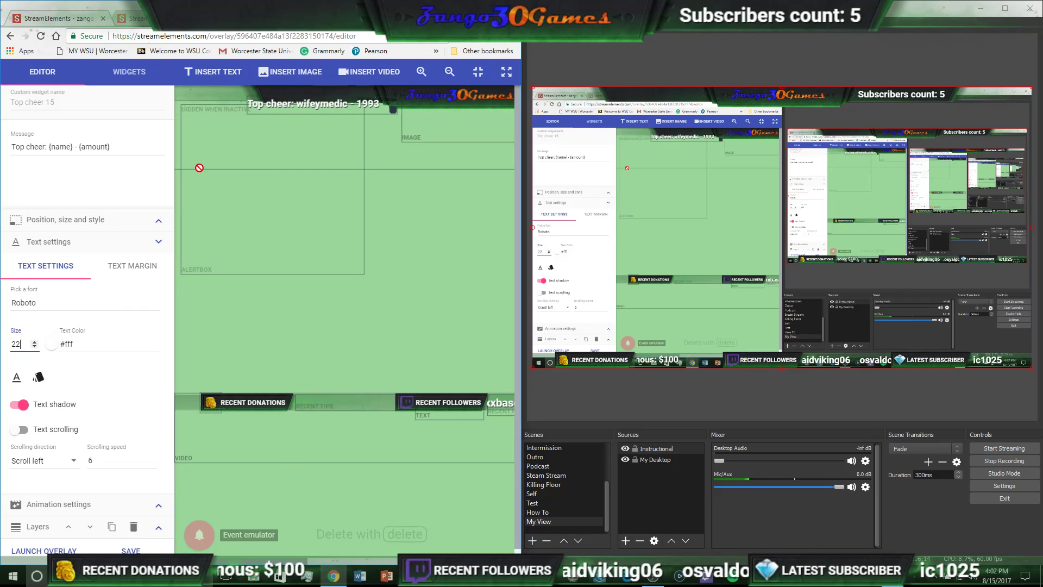
pyautogui.click(35, 347)
pyautogui.click(35, 347)
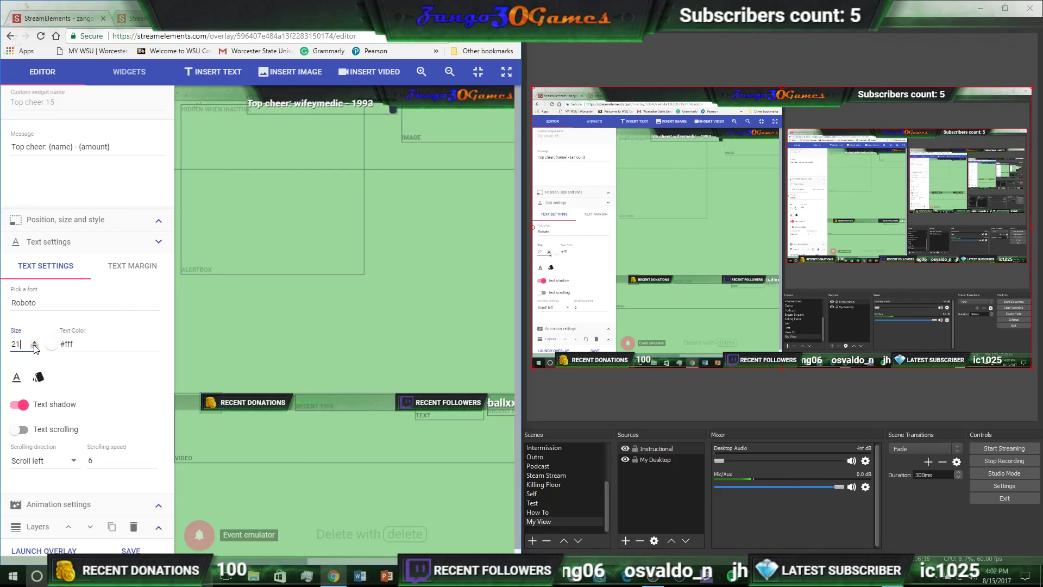
pyautogui.moveTo(300, 106); pyautogui.dragTo(317, 99)
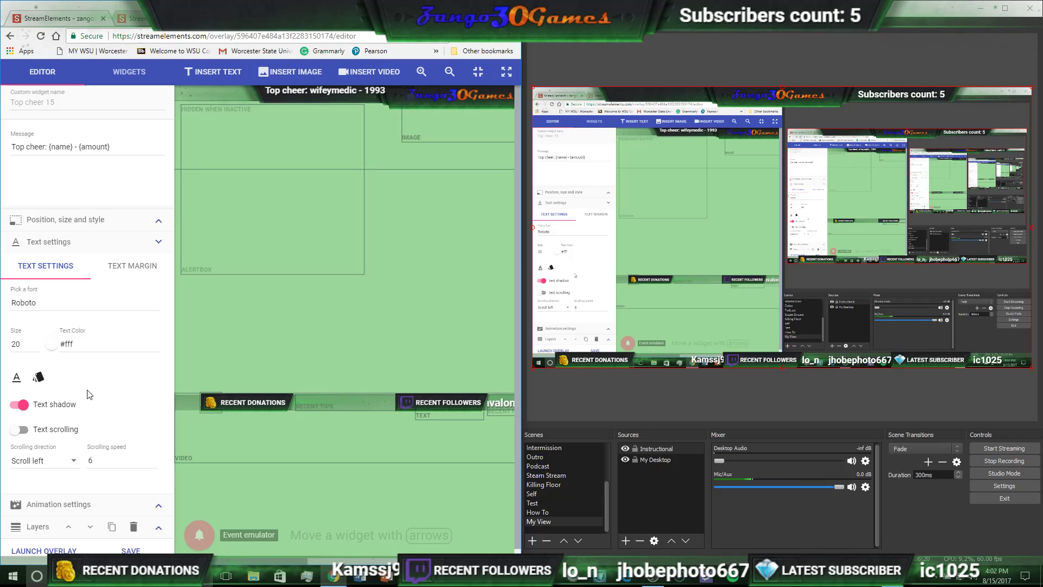
# Set the Top cheer widget's Top position to 1.77px
pyautogui.click(153, 225)
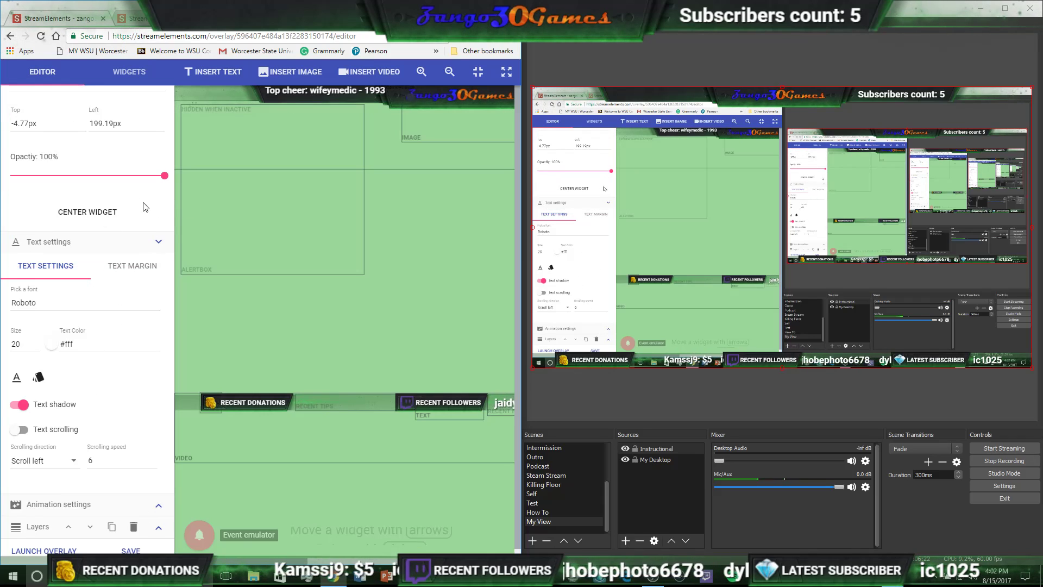
pyautogui.click(16, 123)
pyautogui.press('BackSpace')
pyautogui.write('1')
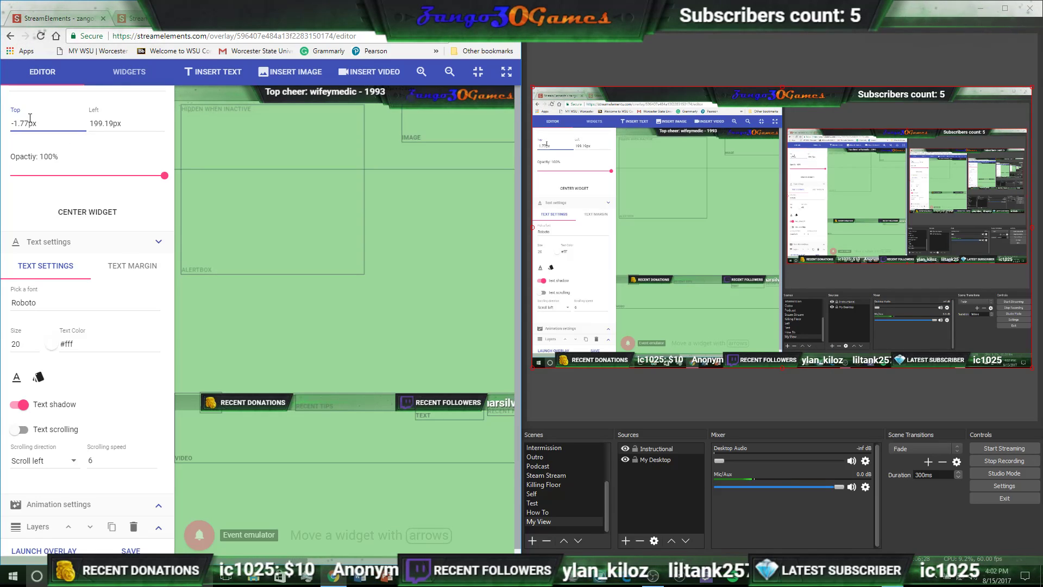
pyautogui.press('BackSpace')
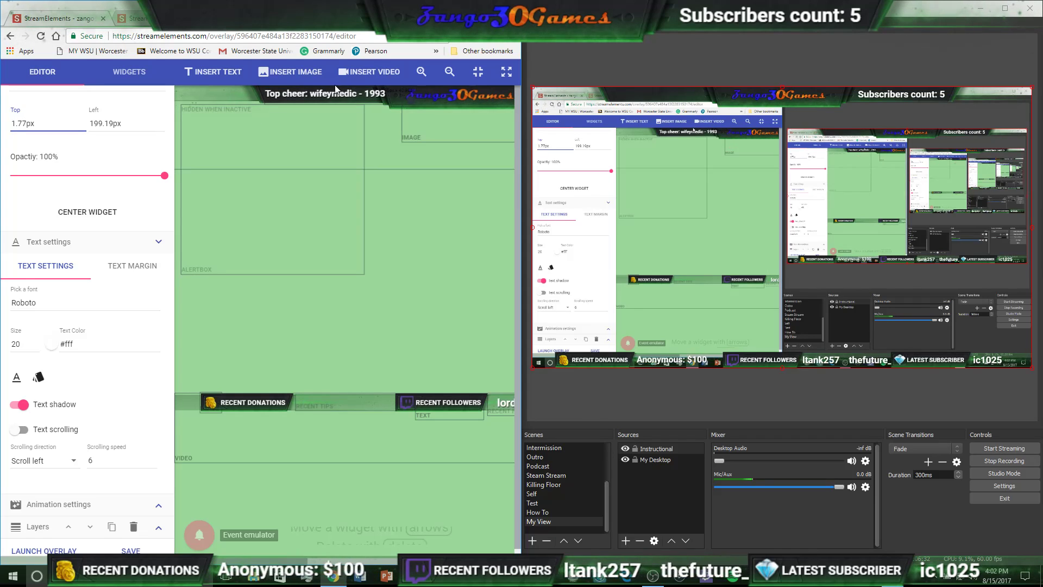
# Lower the widget's font size to 18 and save the overlay
pyautogui.click(34, 346)
pyautogui.click(34, 346)
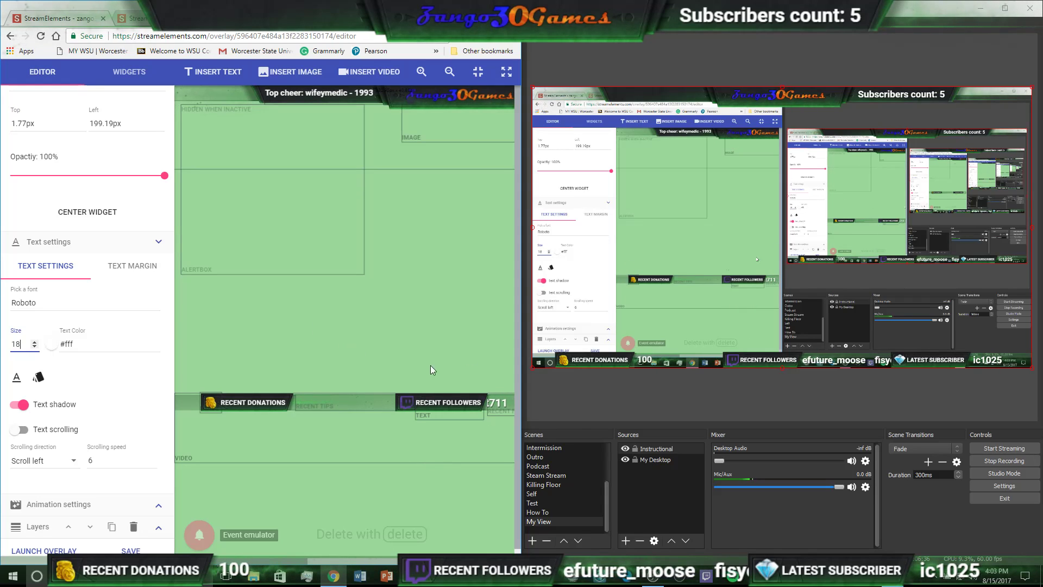
pyautogui.click(131, 550)
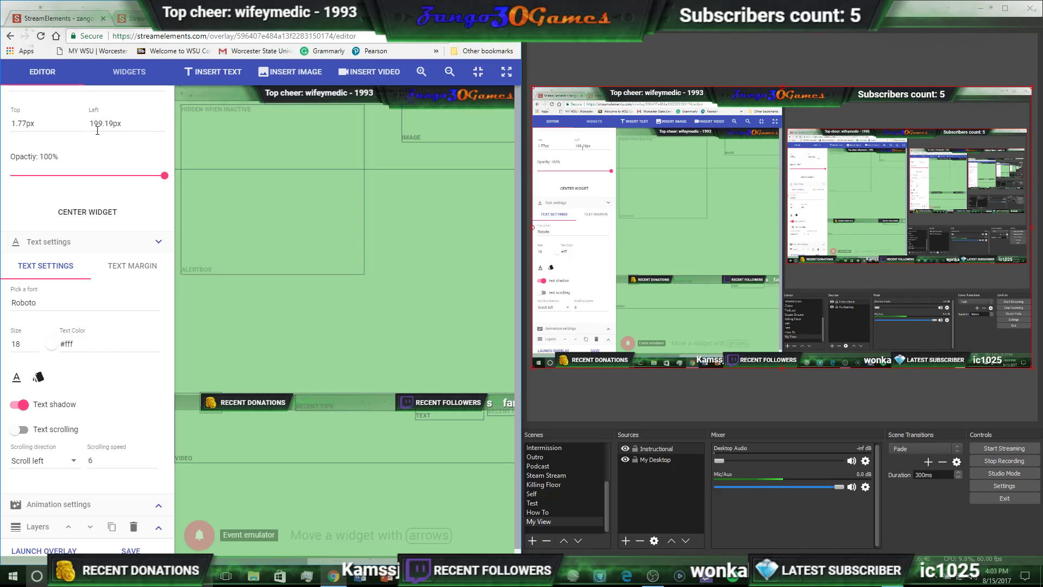
# Set the widget's Top position to 3px and save the overlay
pyautogui.moveTo(26, 123); pyautogui.dragTo(2, 132)
pyautogui.write('3')
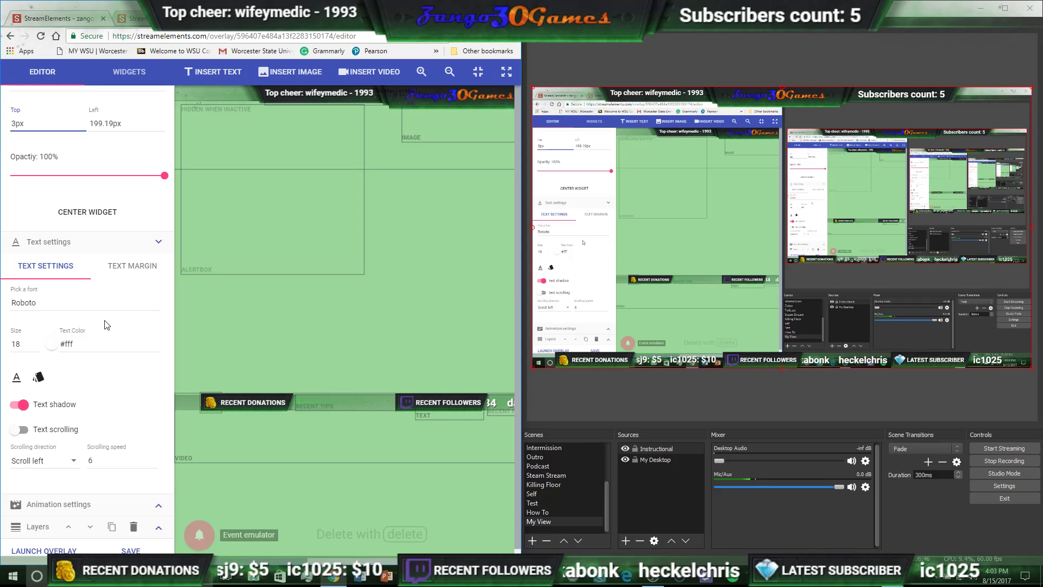
pyautogui.click(133, 550)
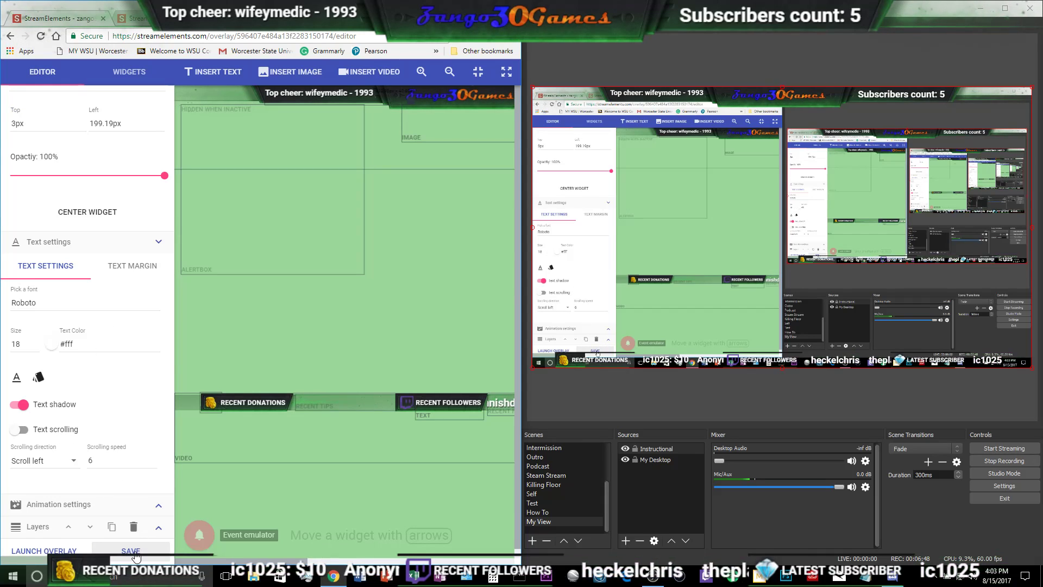
pyautogui.moveTo(212, 517)
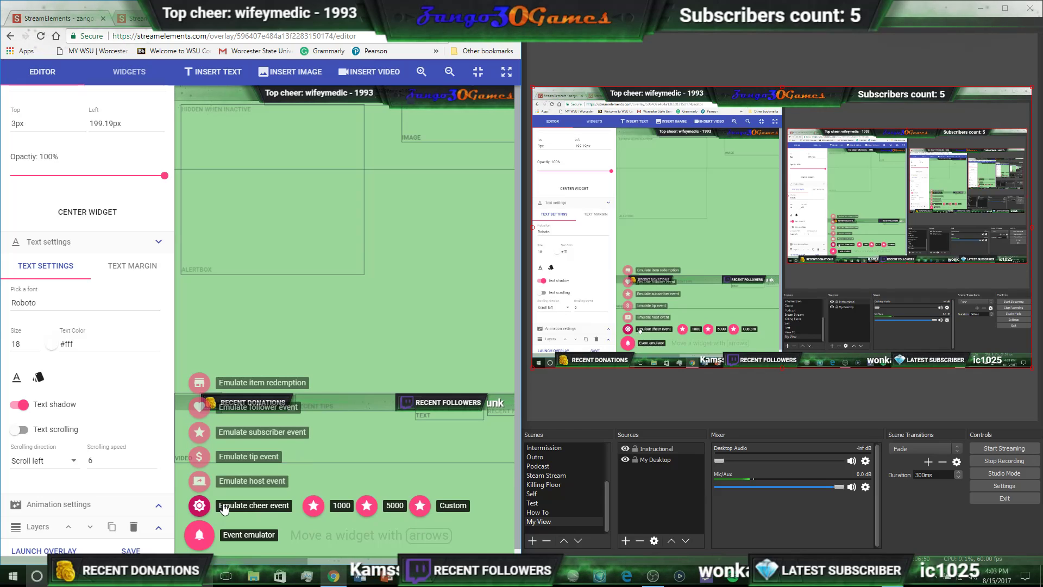